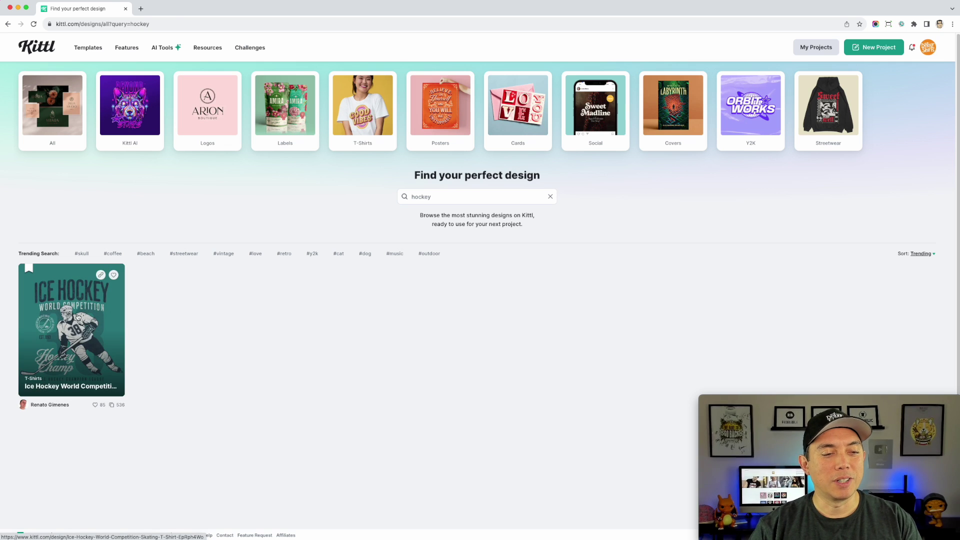
- Start a new editable project from the Ice Hockey World Competition template
left_click(106, 280)
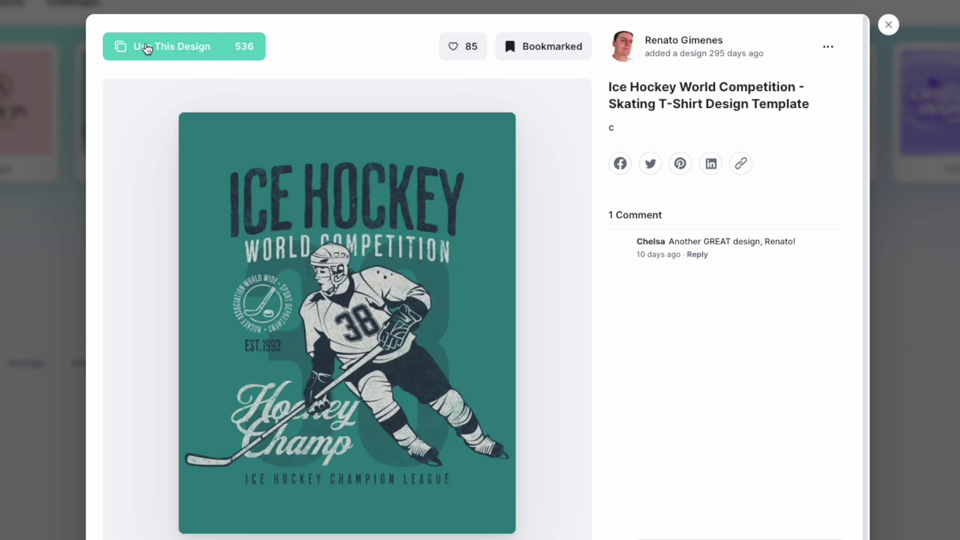
left_click(169, 50)
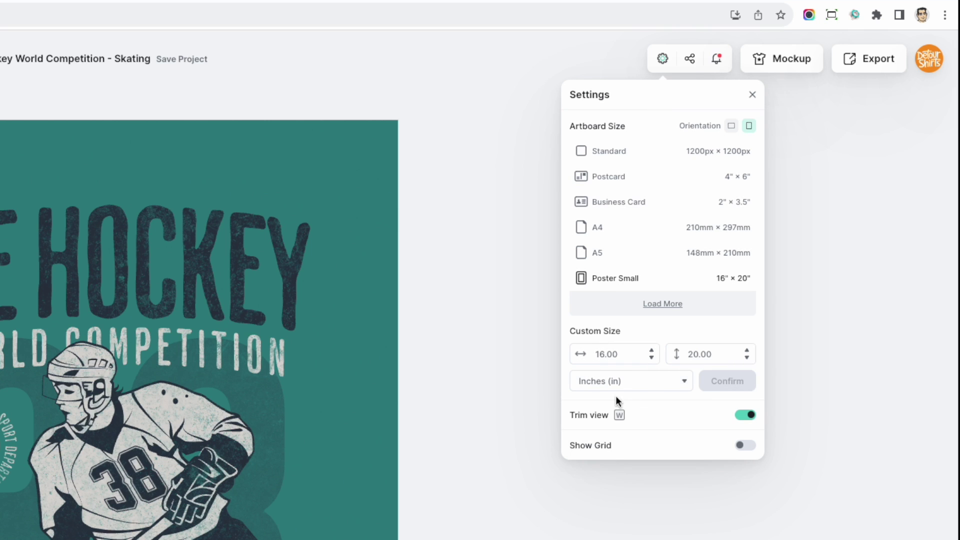
- Resize the artboard to 4500 × 5400 pixels
left_click(654, 391)
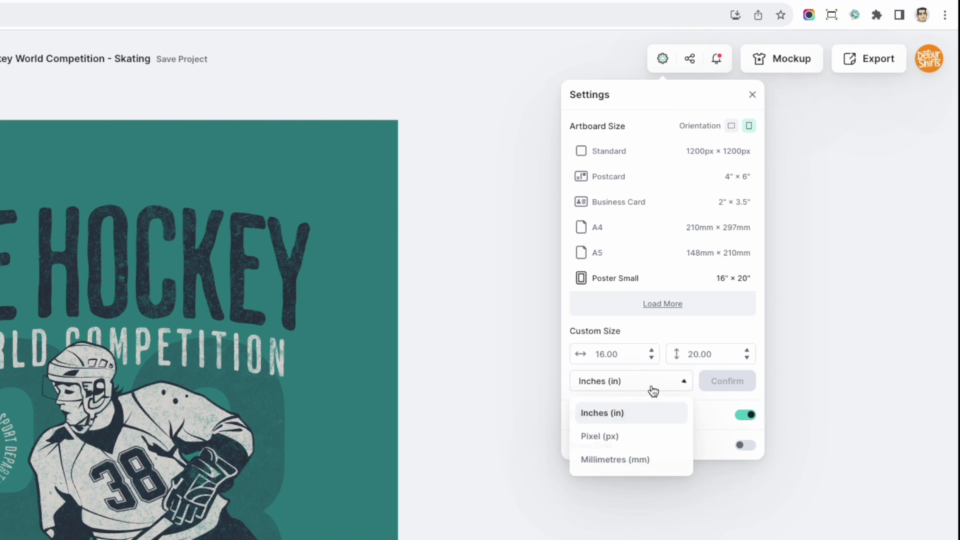
left_click(616, 436)
double_click(606, 354)
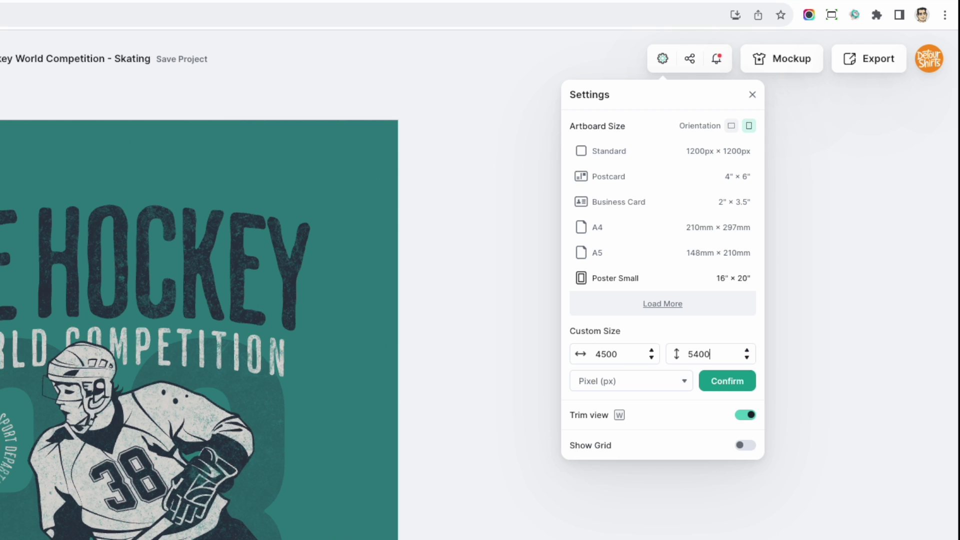
left_click(733, 381)
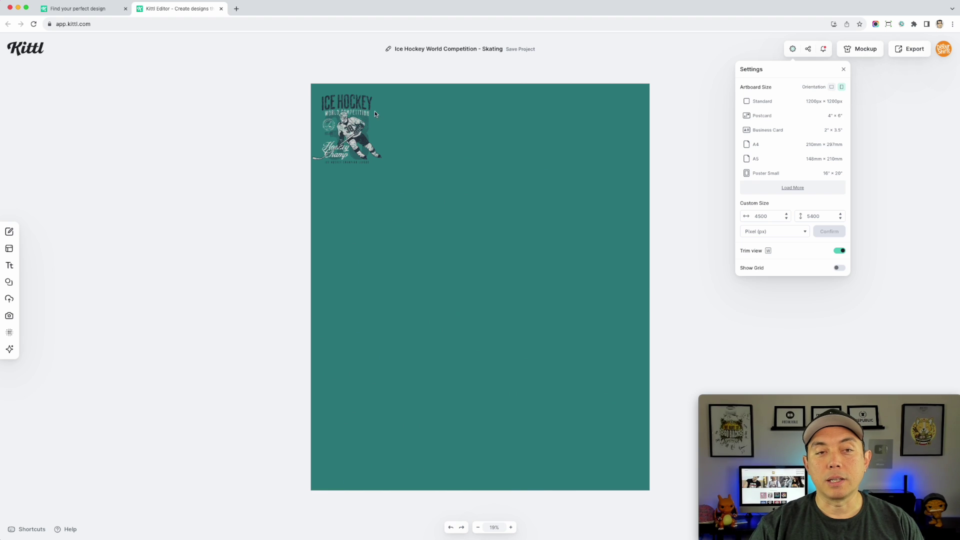
- Enlarge the whole hockey design to fill most of the artboard, centred
left_click_drag(280, 68, 382, 199)
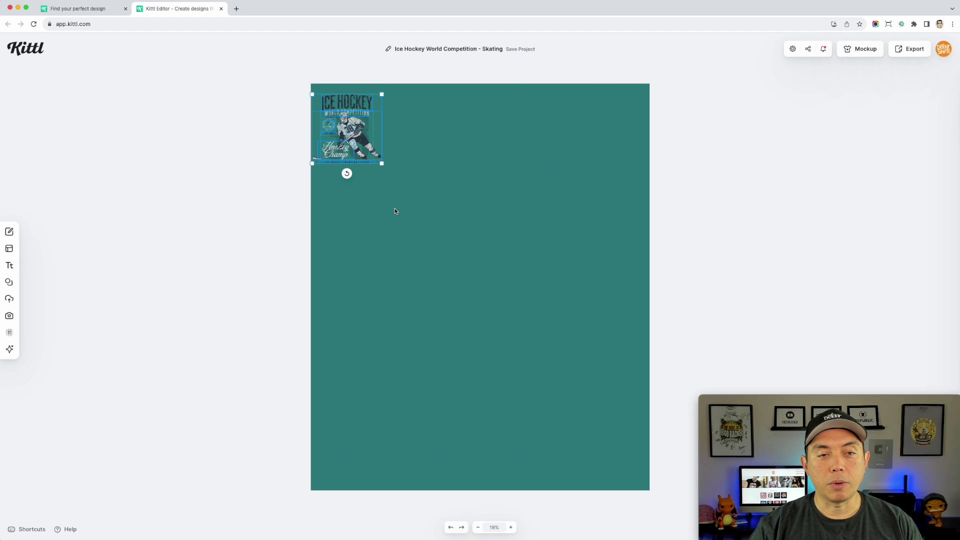
left_click_drag(381, 163, 598, 473)
left_click_drag(512, 305, 511, 322)
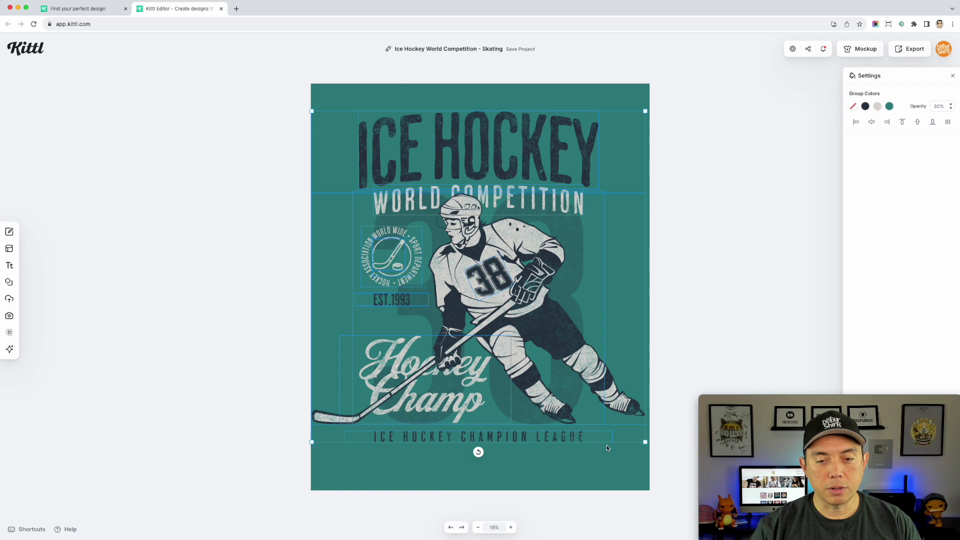
left_click_drag(645, 442, 652, 453)
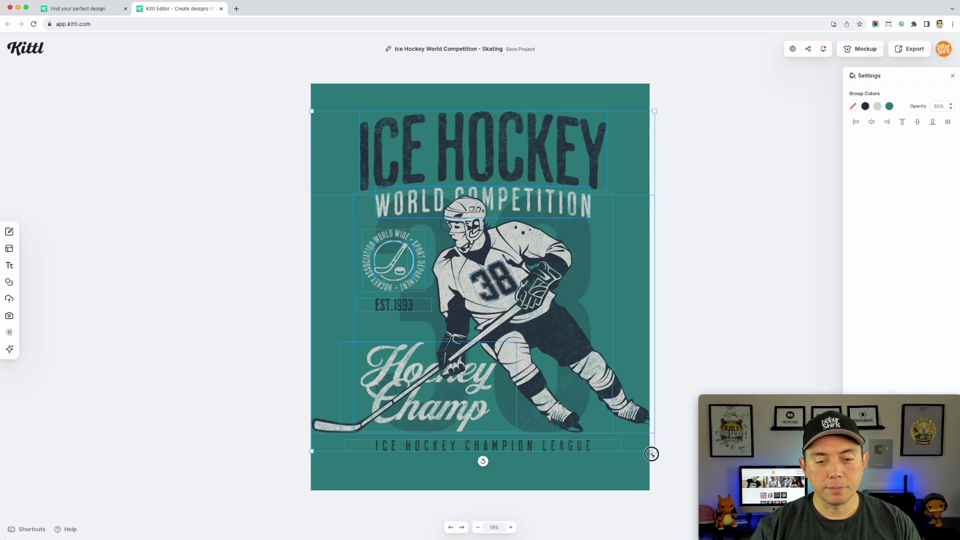
left_click_drag(520, 250, 517, 248)
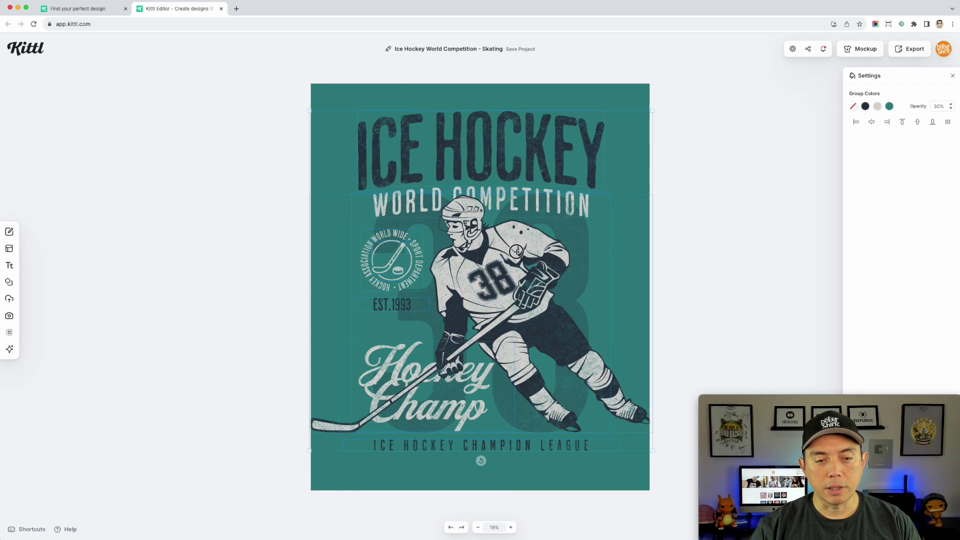
left_click(705, 230)
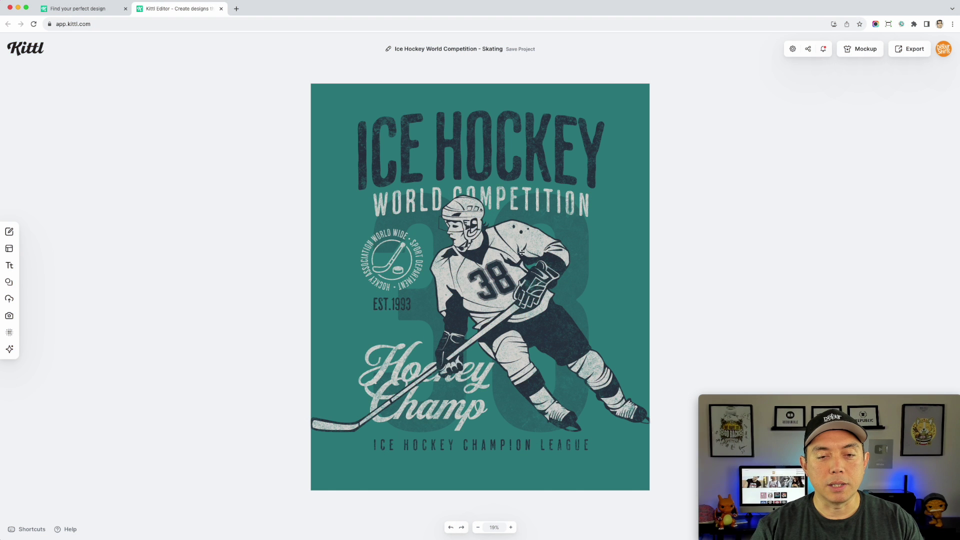
- Delete the skating player graphic and the Hockey Champ script text
left_click(498, 239)
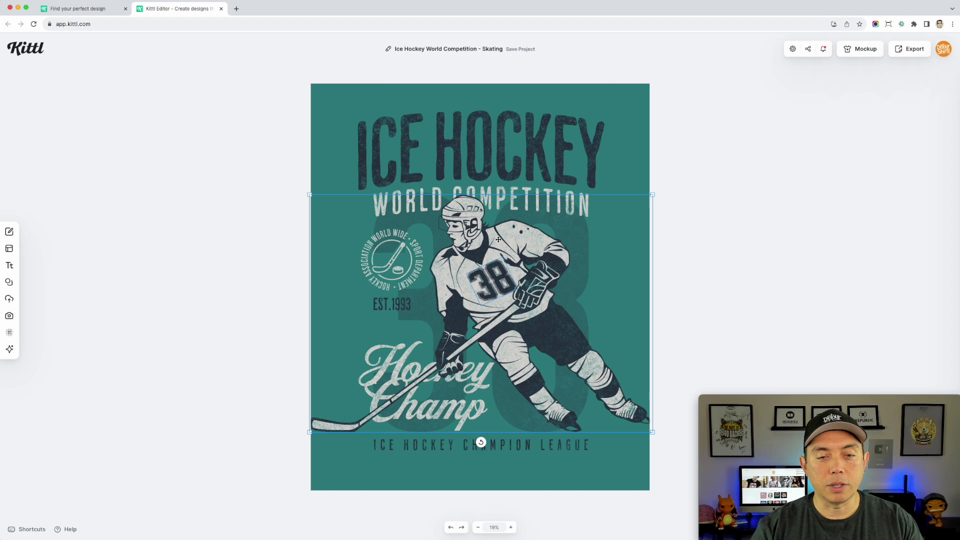
key("Delete")
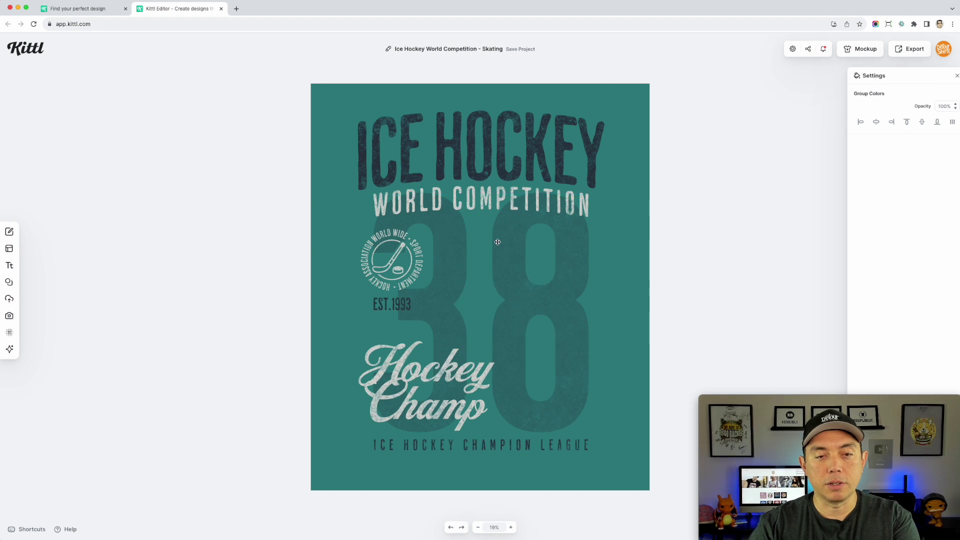
left_click(450, 370)
key("Delete")
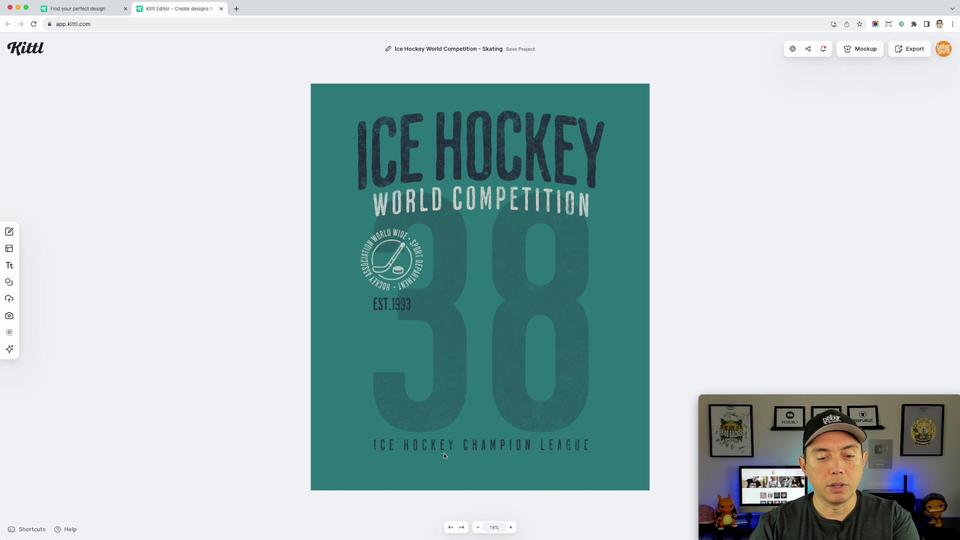
- Change the bottom line from ICE HOCKEY CHAMPION LEAGUE to 'HOCKEY IS MY FAVORITE SEASON'
left_click(445, 444)
double_click(444, 444)
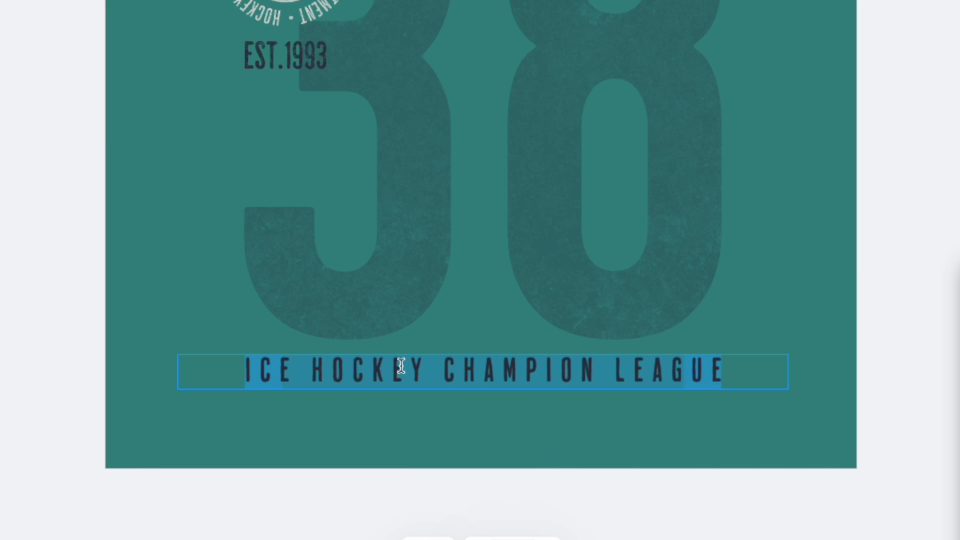
type("HO")
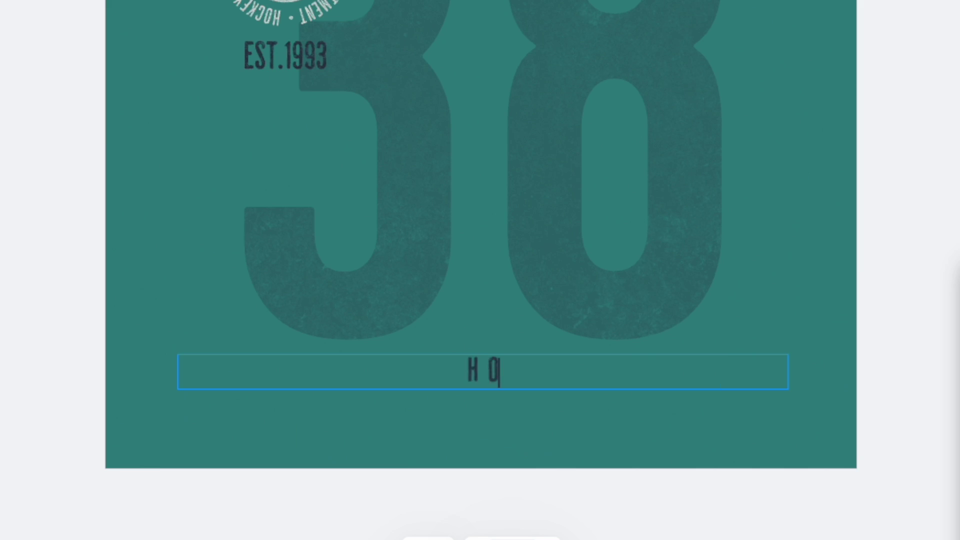
type("CKEY IS M")
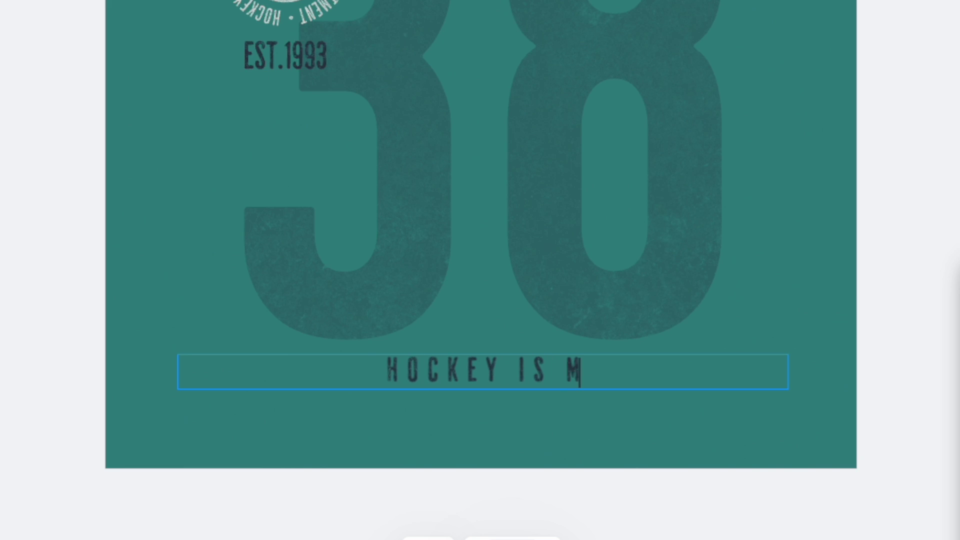
type("Y FAVORITE SE")
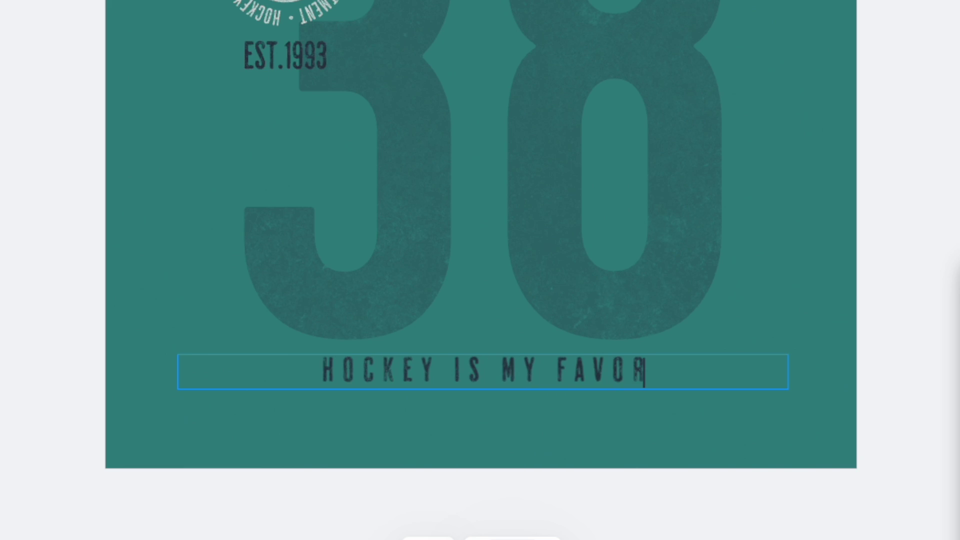
type("ASON")
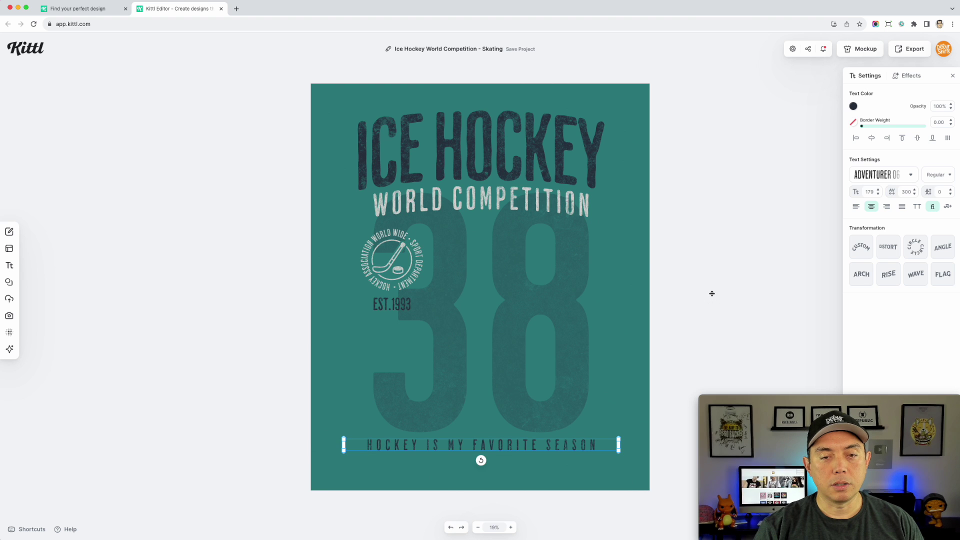
left_click(675, 5)
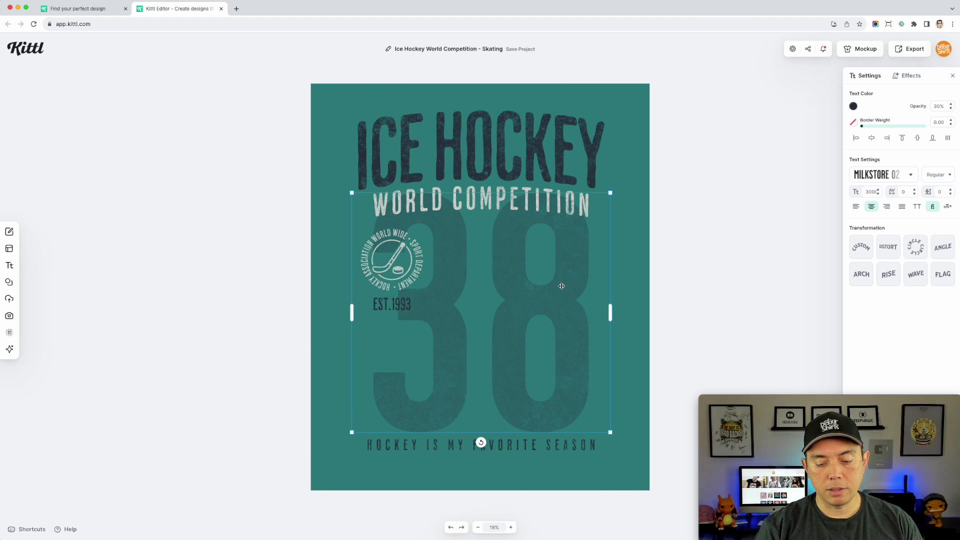
- Delete the 38, EST.1993, WORLD COMPETITION and ICE HOCKEY texts
key("BackSpace")
left_click(383, 305)
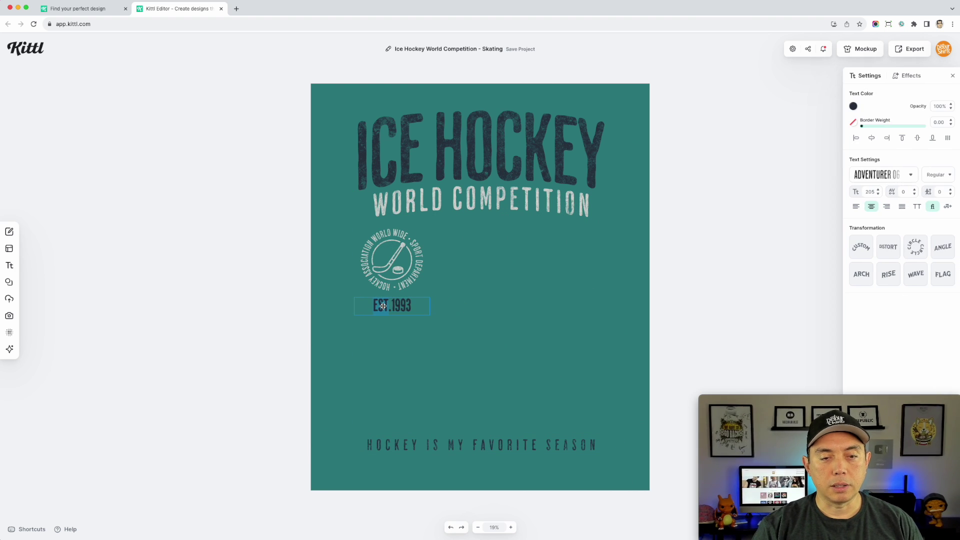
key("Escape")
key("BackSpace")
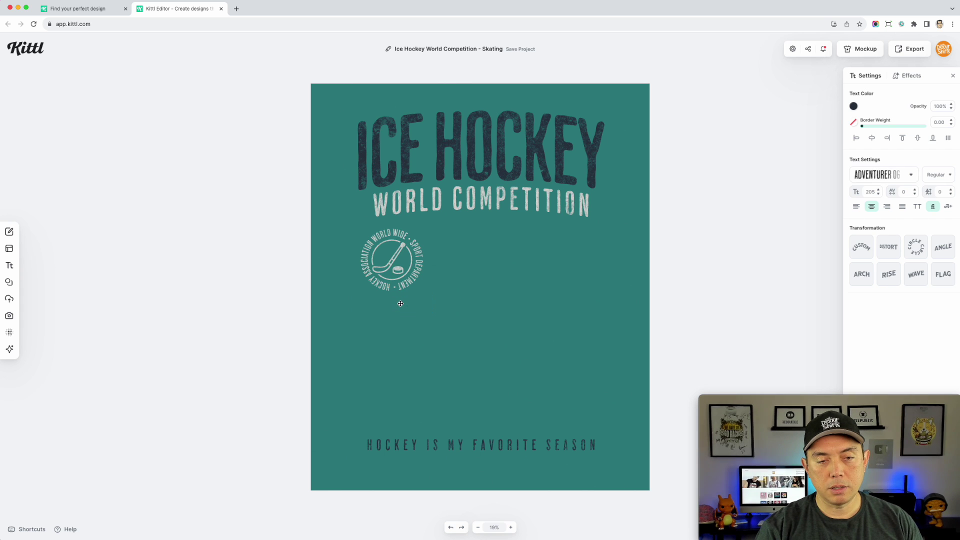
left_click(453, 171)
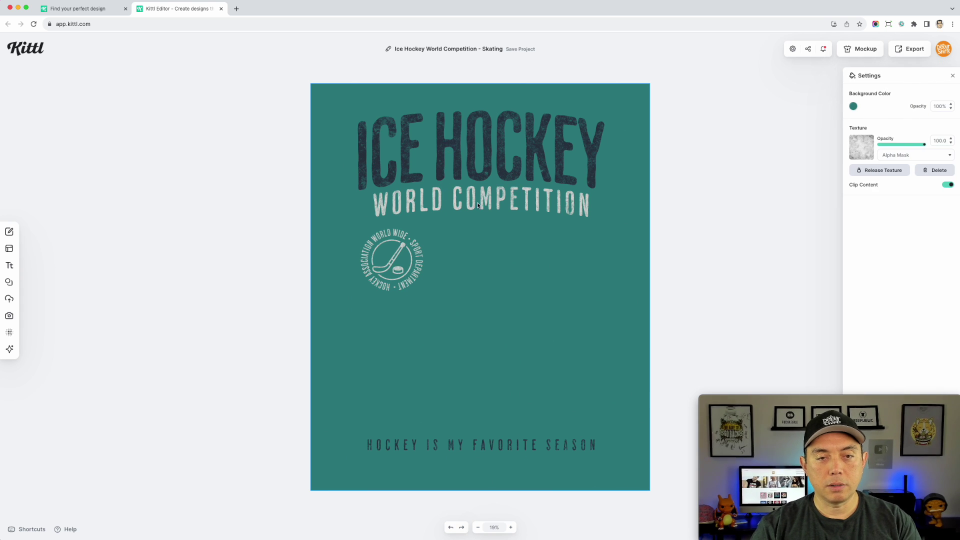
left_click(491, 199)
key("BackSpace")
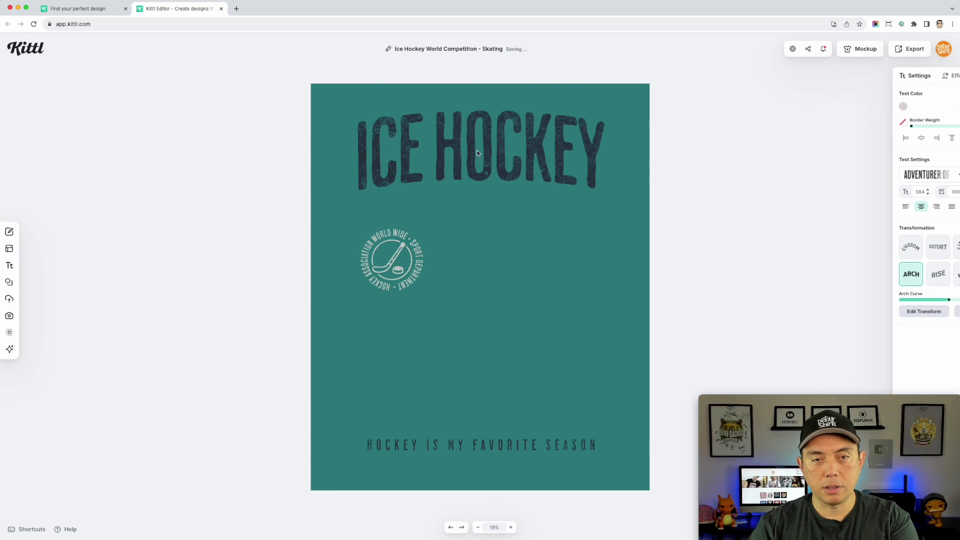
left_click(486, 154)
key("BackSpace")
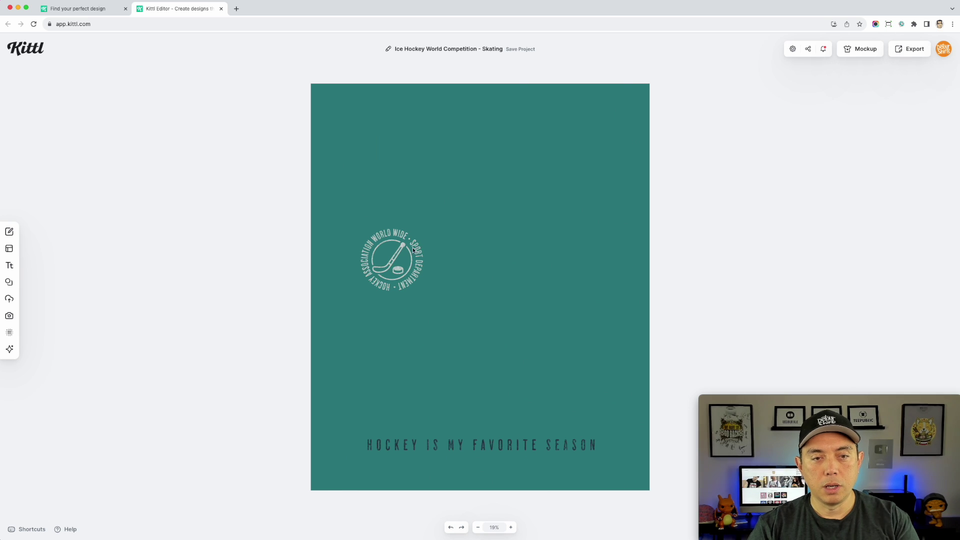
- Group the circular badge text and icon, then enlarge it and move it top-left
left_click(411, 265)
left_click_drag(411, 265, 404, 187)
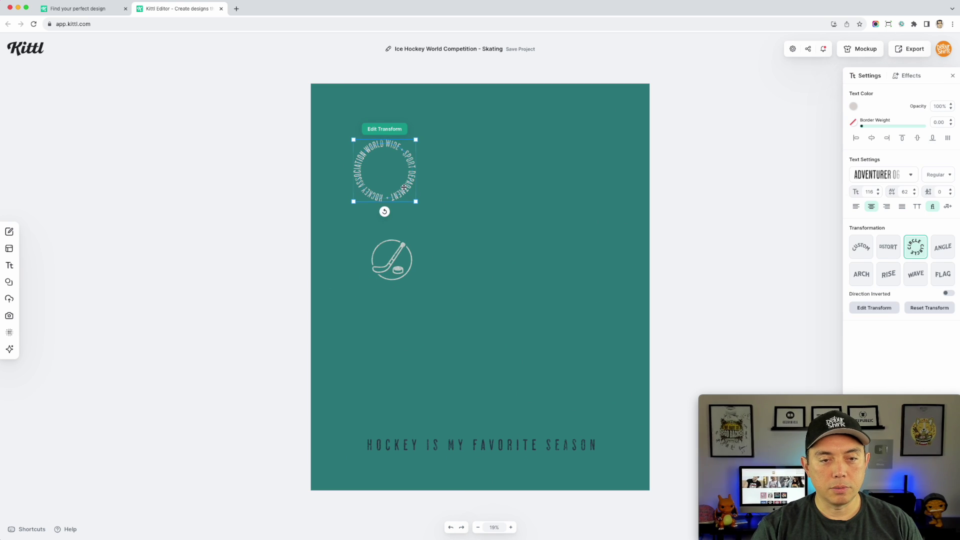
key("ctrl+z")
left_click(291, 198)
left_click_drag(282, 187, 480, 340)
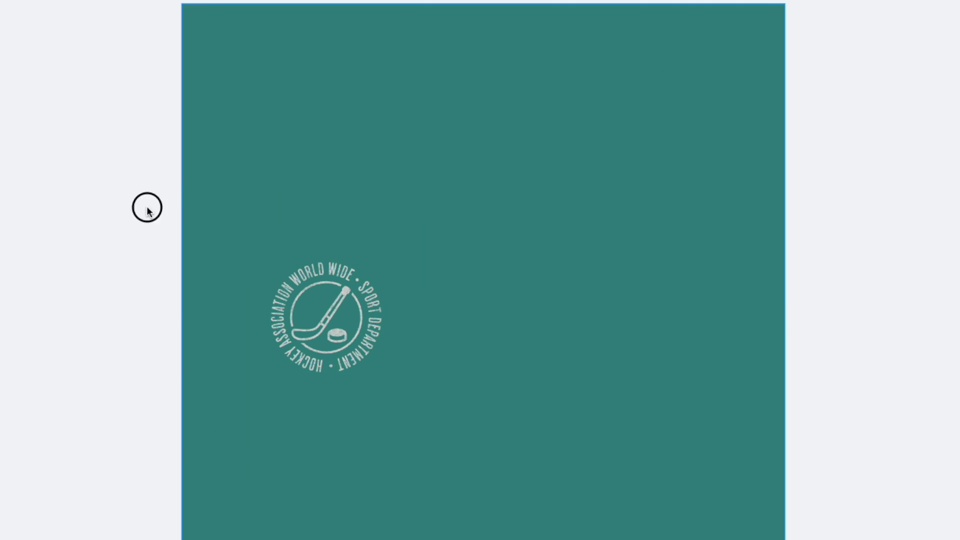
left_click_drag(484, 461, 484, 461)
key("super+g")
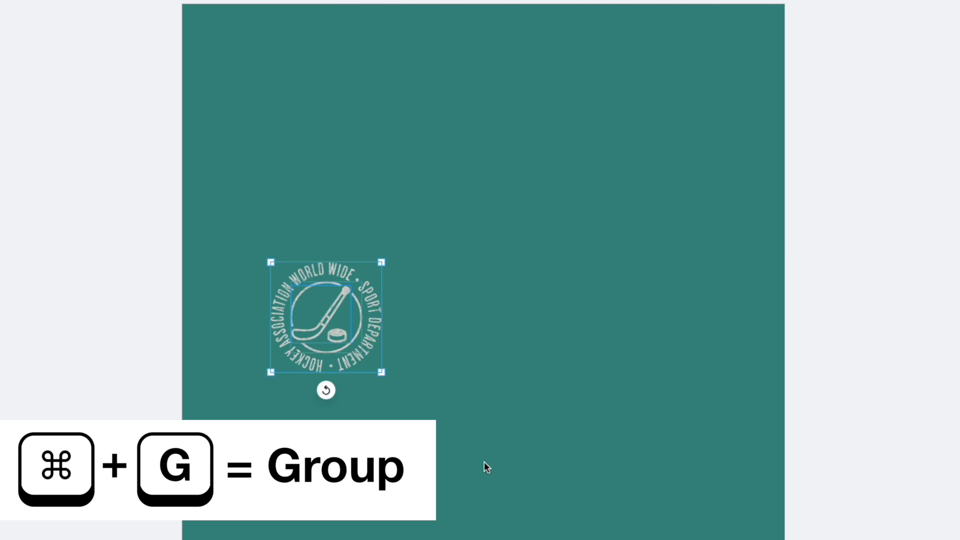
left_click_drag(356, 356, 466, 276)
left_click_drag(409, 223, 379, 217)
left_click(515, 229)
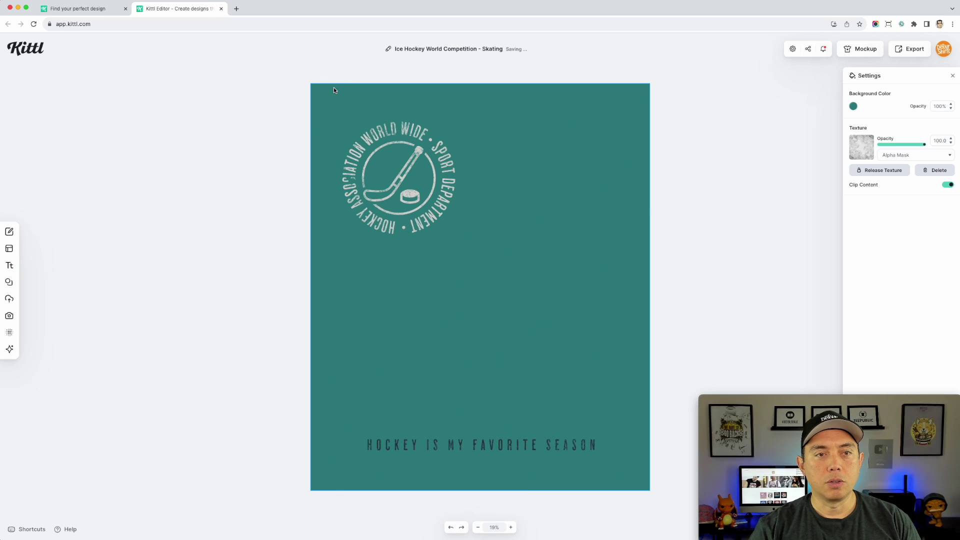
left_click(853, 106)
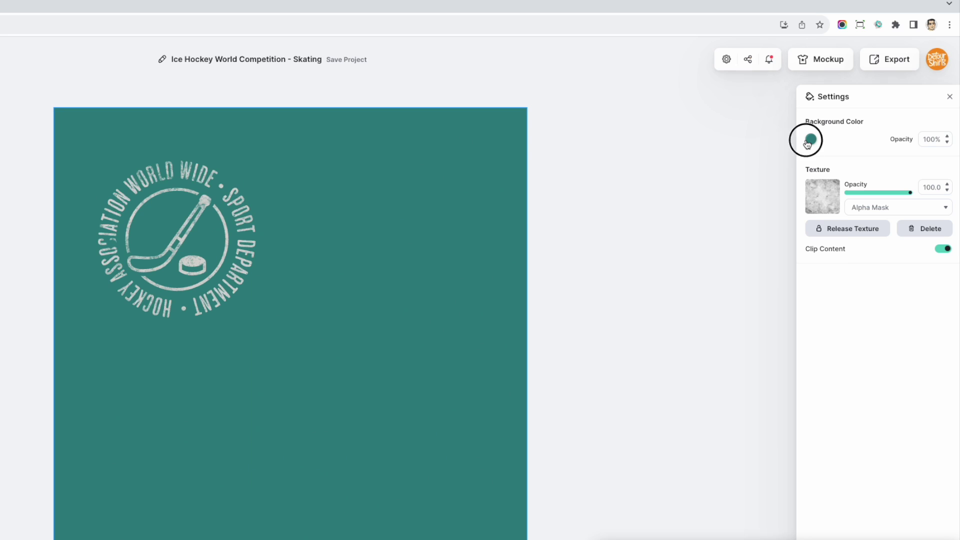
- Make the artboard background black and remove the badge's teal fill
left_click_drag(674, 189, 610, 319)
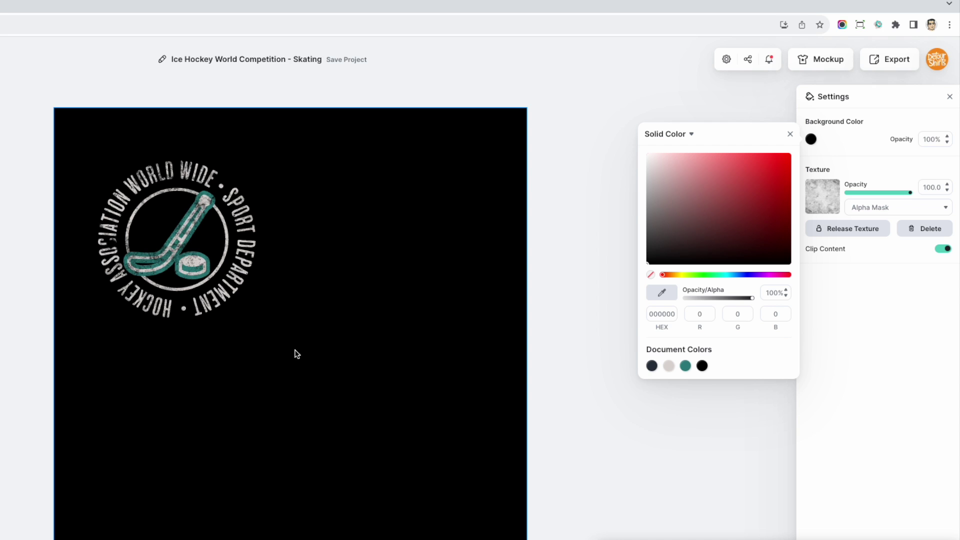
left_click(185, 231)
double_click(186, 231)
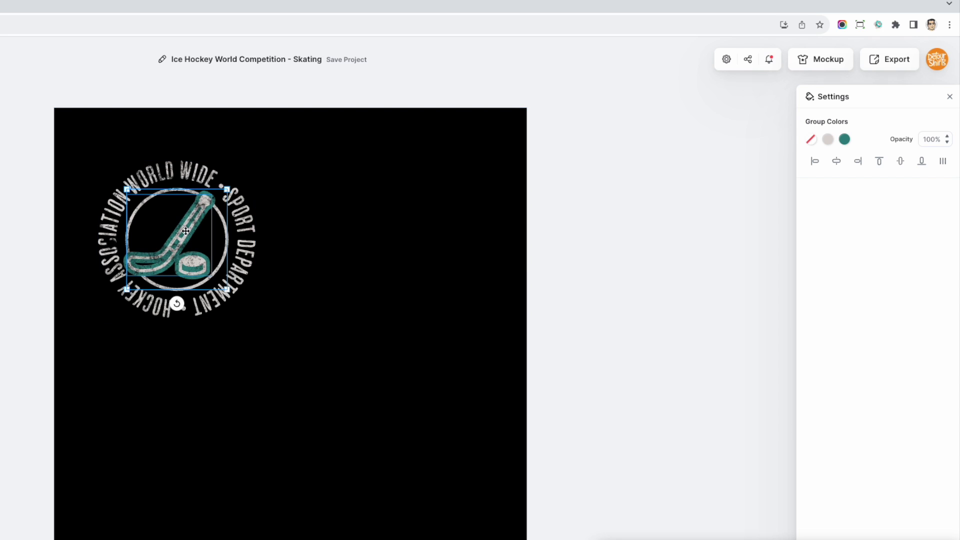
left_click(845, 140)
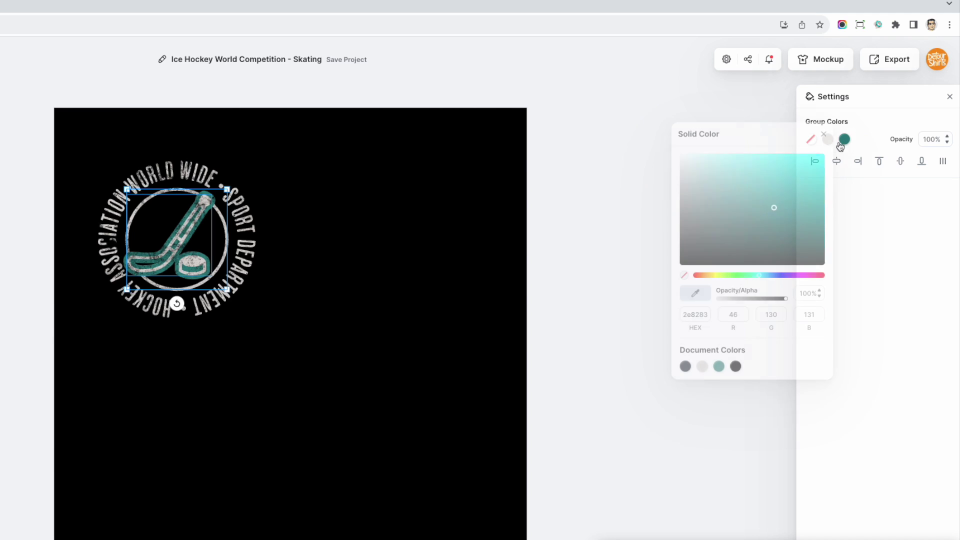
left_click(685, 275)
left_click(314, 430)
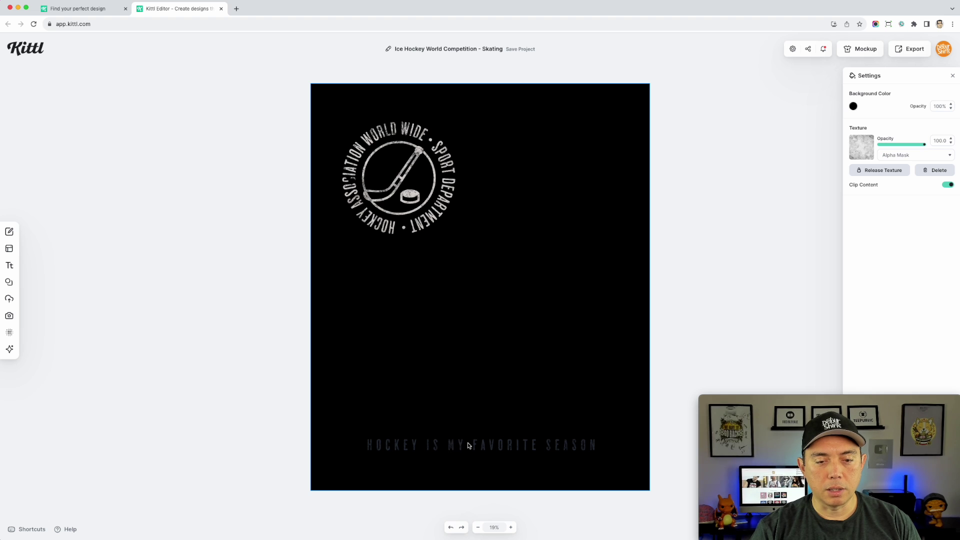
- Make the HOCKEY IS MY FAVORITE SEASON slogan text white
left_click(516, 446)
left_click(852, 108)
left_click_drag(802, 131, 662, 82)
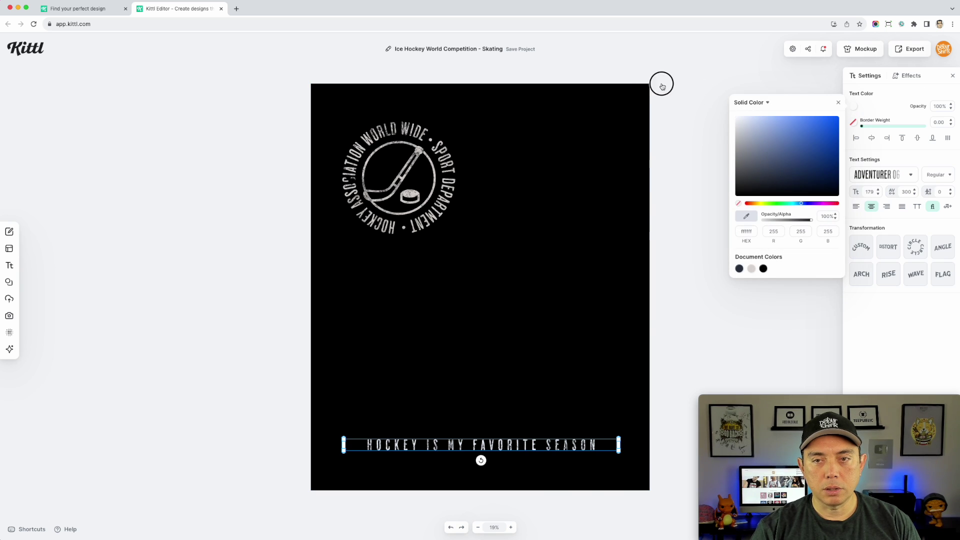
left_click(613, 242)
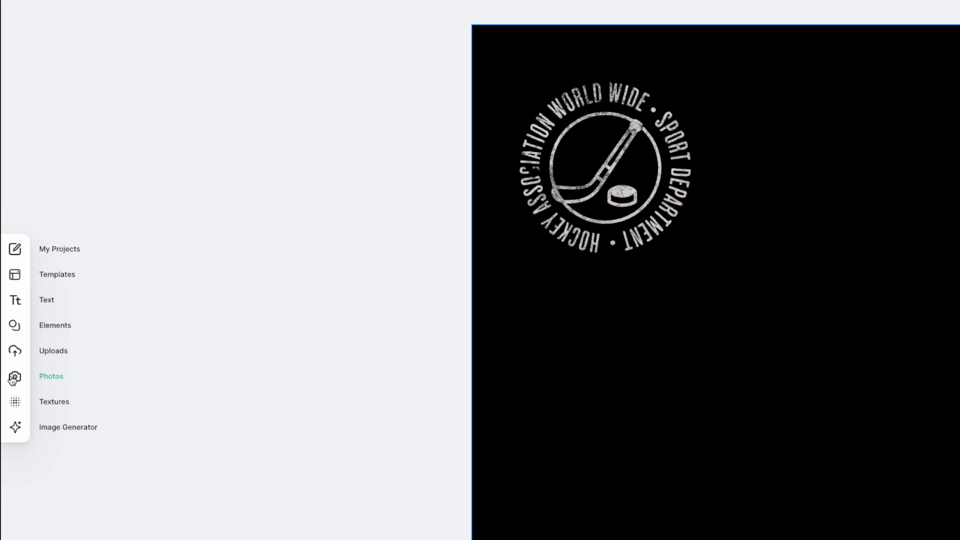
- Search the photo library for 'hockey' and add the green-jersey player photo
left_click(15, 377)
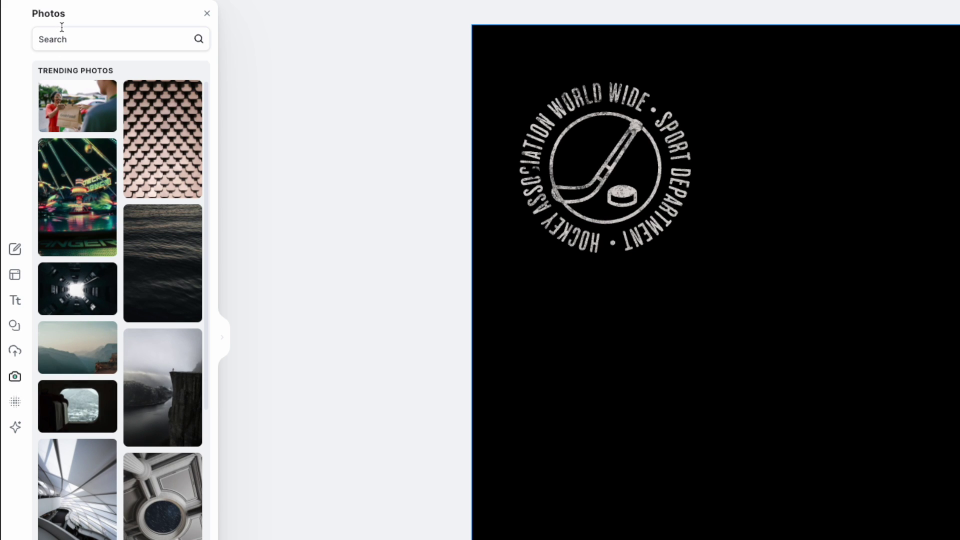
key("Return")
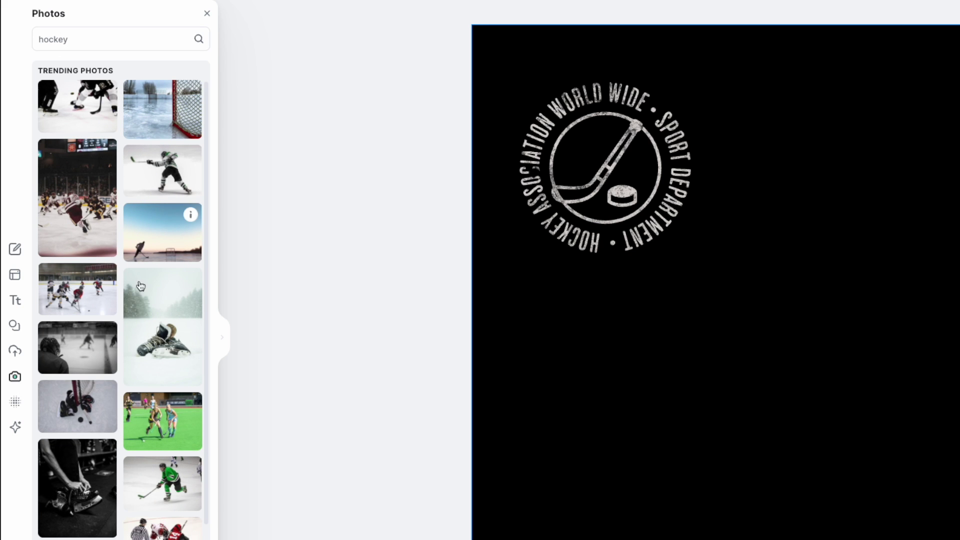
scroll(119, 383, "down", 2)
scroll(150, 435, "down", 10)
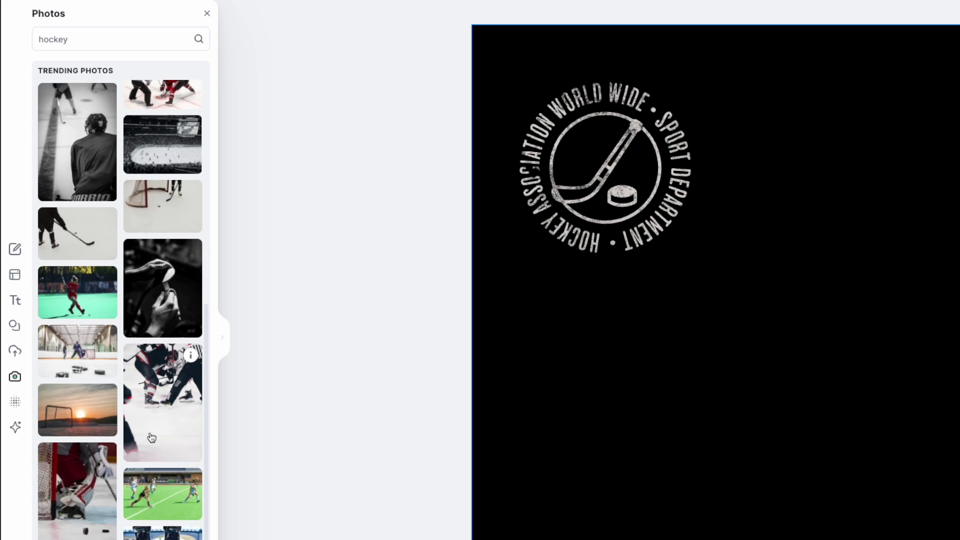
scroll(151, 438, "down", 10)
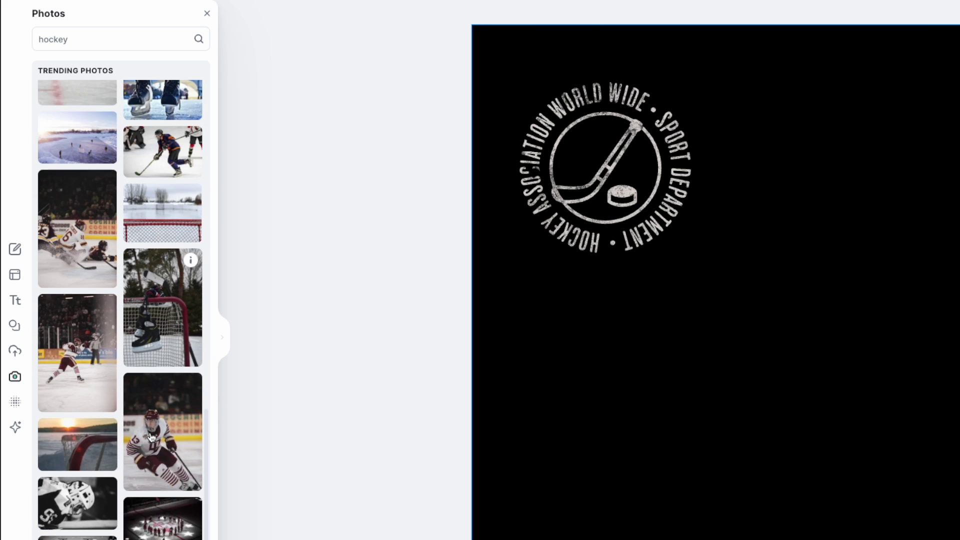
scroll(151, 438, "down", 10)
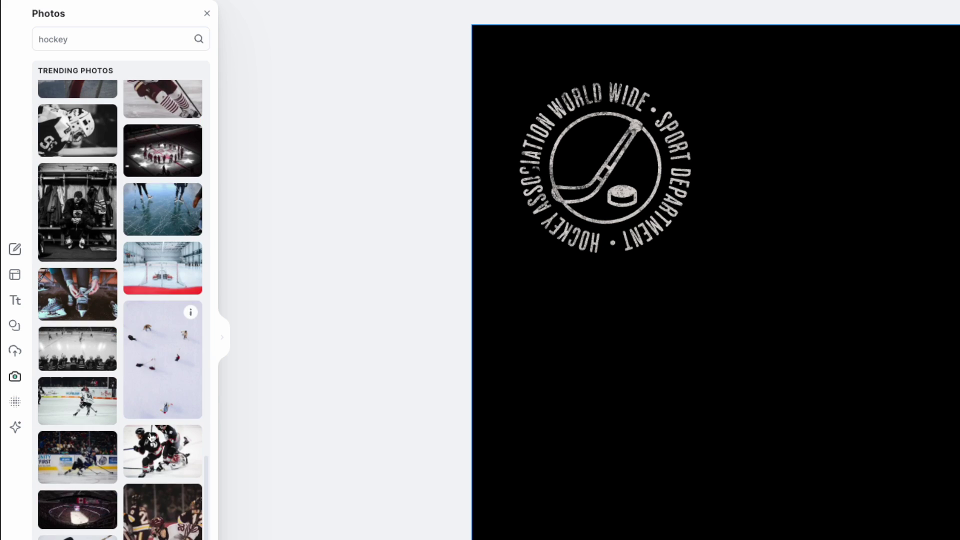
scroll(151, 437, "down", 4)
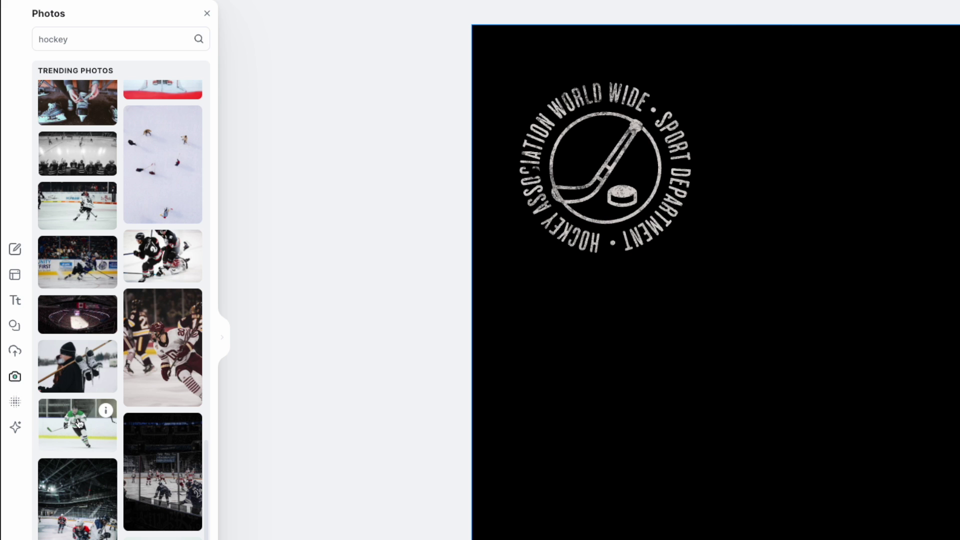
left_click(78, 423)
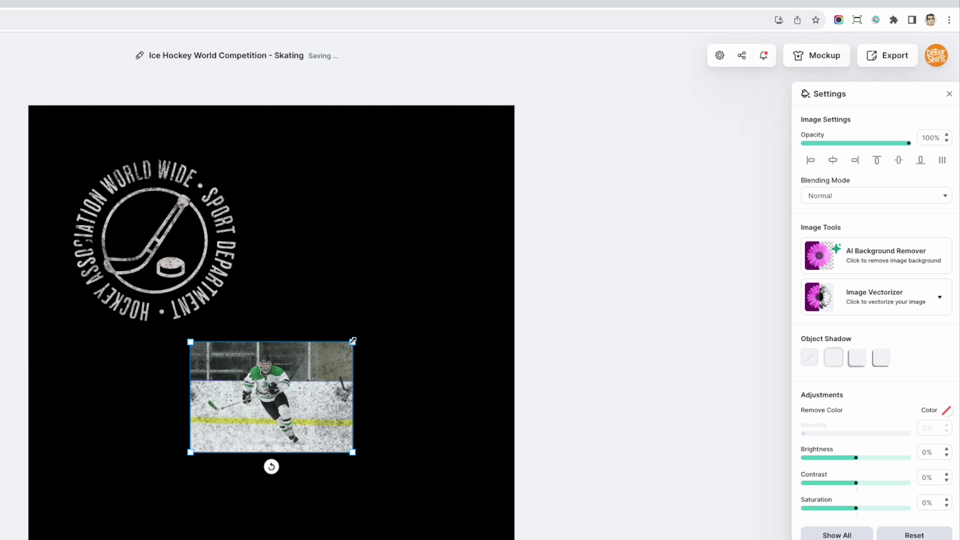
- Enlarge the green-jersey photo and place it across the lower canvas below the badge
left_click_drag(366, 328, 626, 152)
left_click_drag(438, 314, 316, 284)
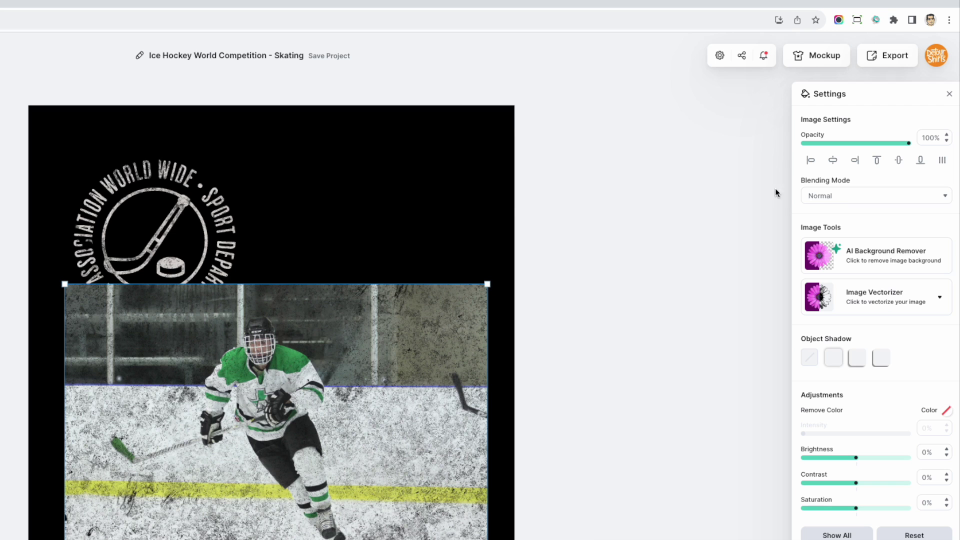
left_click(310, 190)
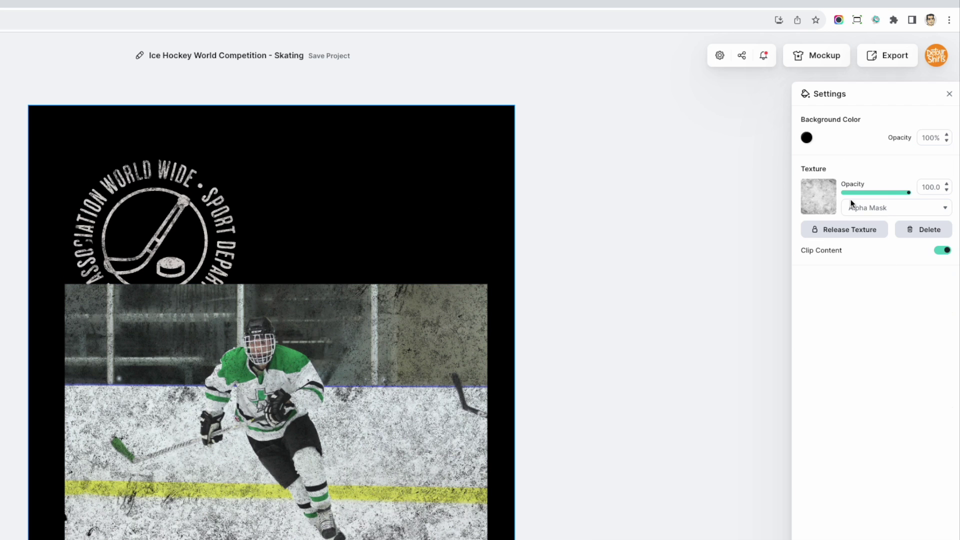
- Release and delete the grunge texture overlay, then nudge the photo slightly up
left_click(859, 235)
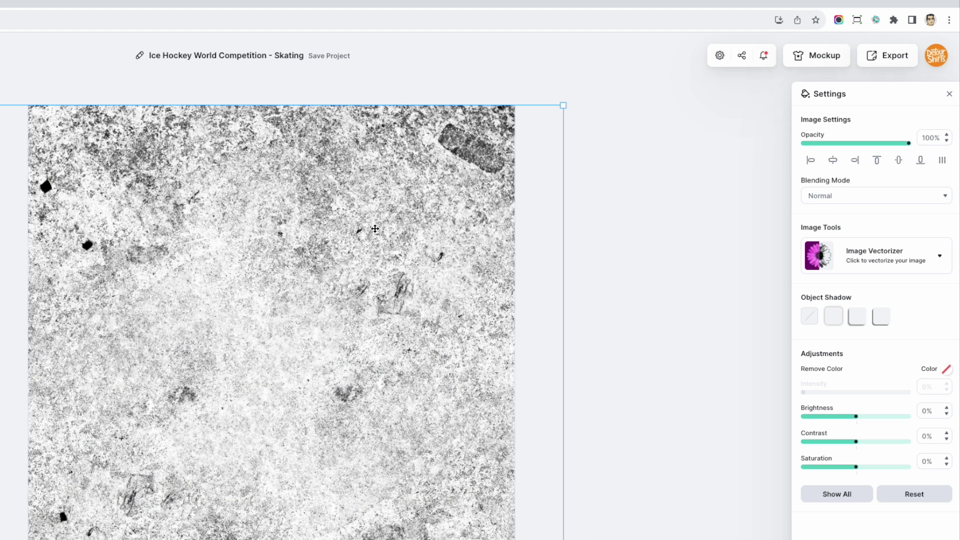
key("Delete")
mouse_move(314, 372)
left_mouse_down()
mouse_move(316, 342)
mouse_move(318, 364)
left_mouse_up()
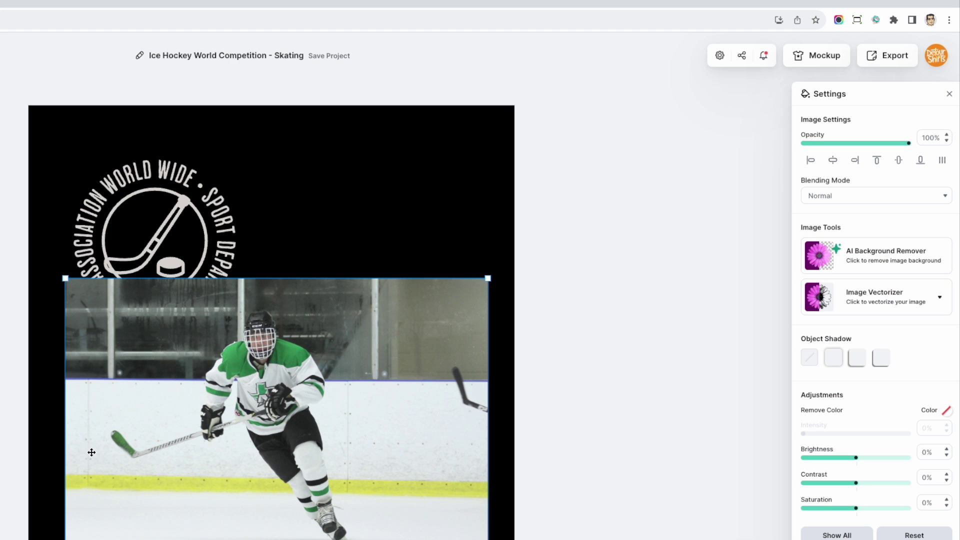
- Cut the player out with AI Background Remover and move him up and right
left_click(880, 260)
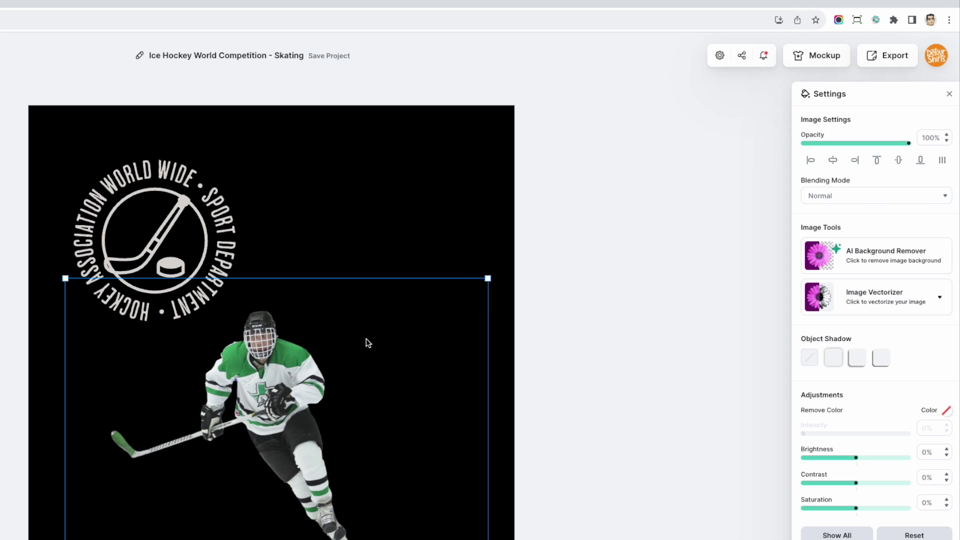
left_click_drag(265, 360, 310, 315)
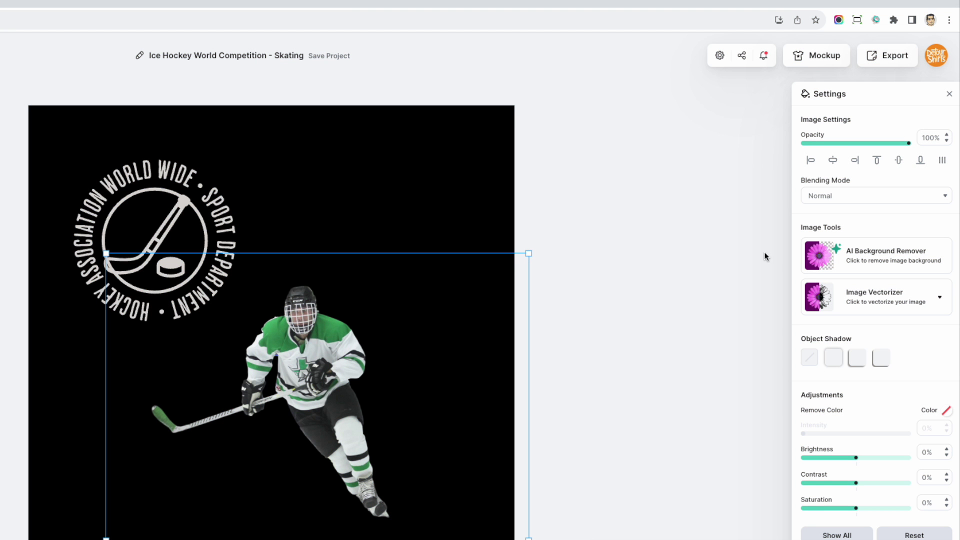
left_click(876, 300)
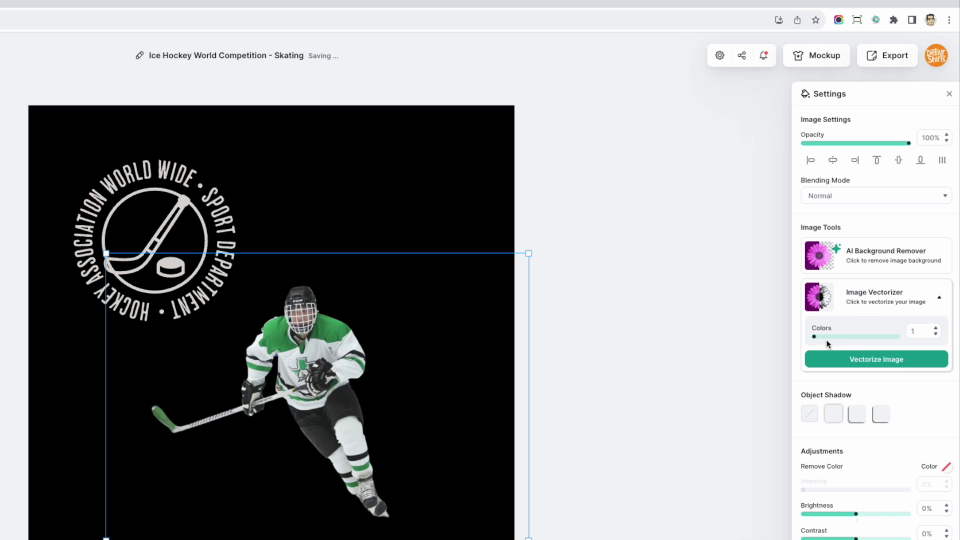
- Vectorize the player cut-out with the colour count set to 12
mouse_move(813, 338)
left_mouse_down()
mouse_move(879, 342)
mouse_move(825, 345)
left_mouse_up()
left_click(875, 359)
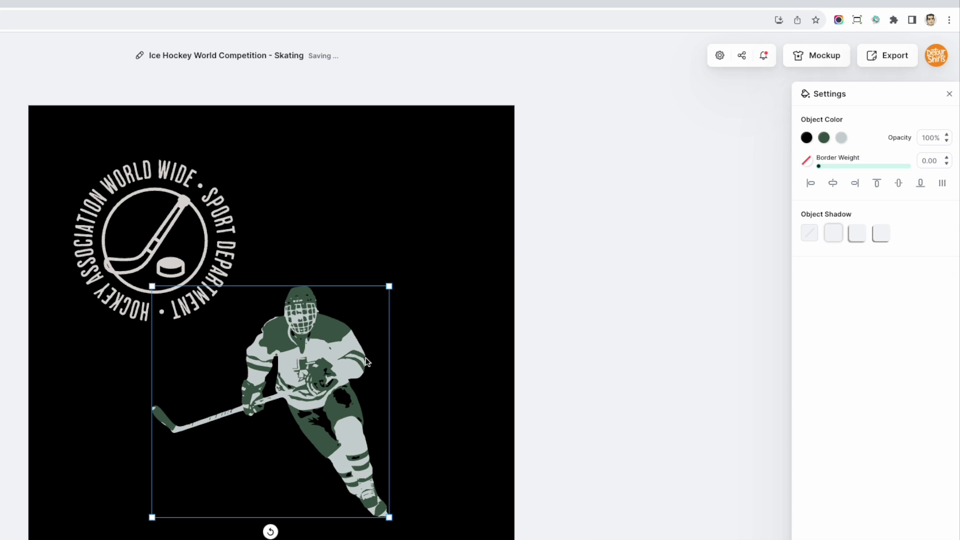
- Scale up and reposition the vector skater so it overlaps the badge and stops above the slogan
left_click_drag(393, 286, 514, 201)
left_click_drag(438, 296, 367, 313)
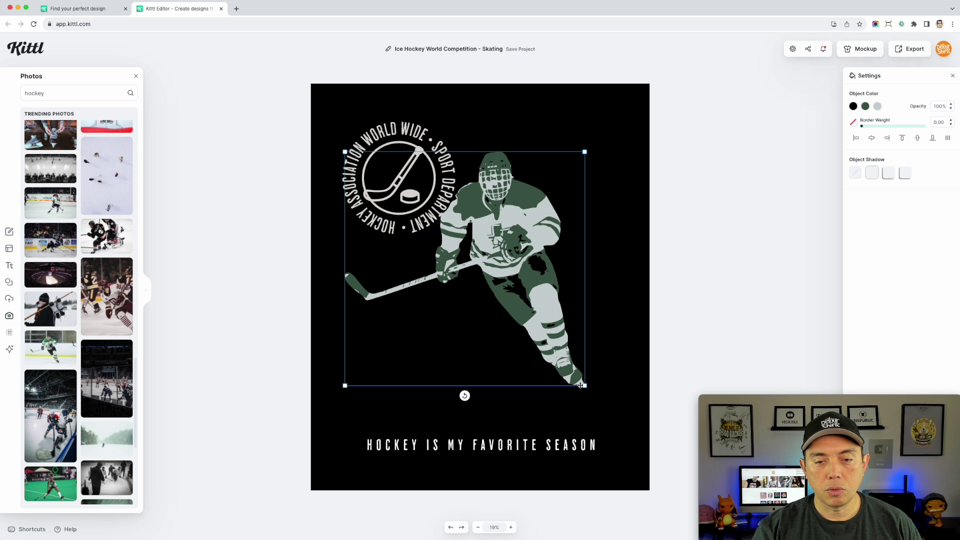
left_click_drag(585, 386, 632, 430)
left_click_drag(580, 356, 573, 342)
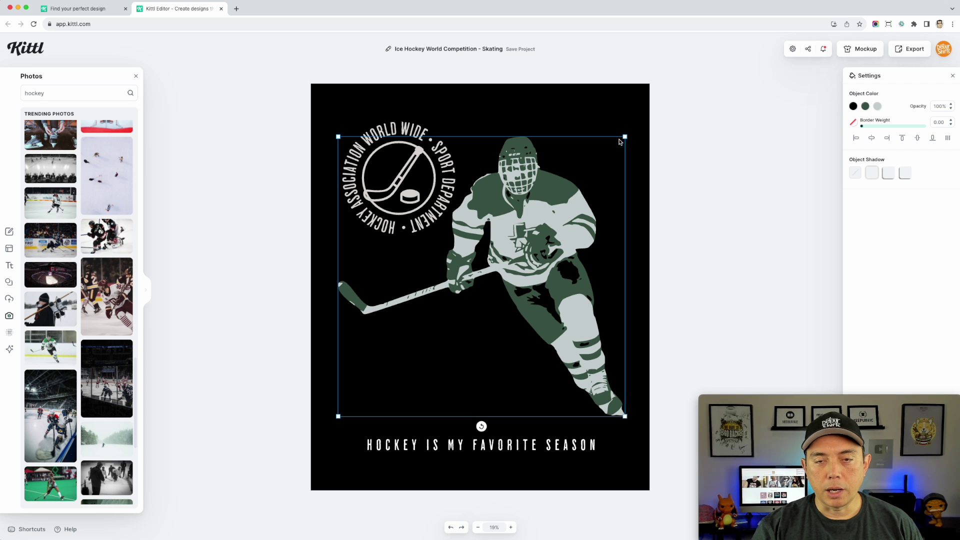
left_click_drag(626, 138, 630, 132)
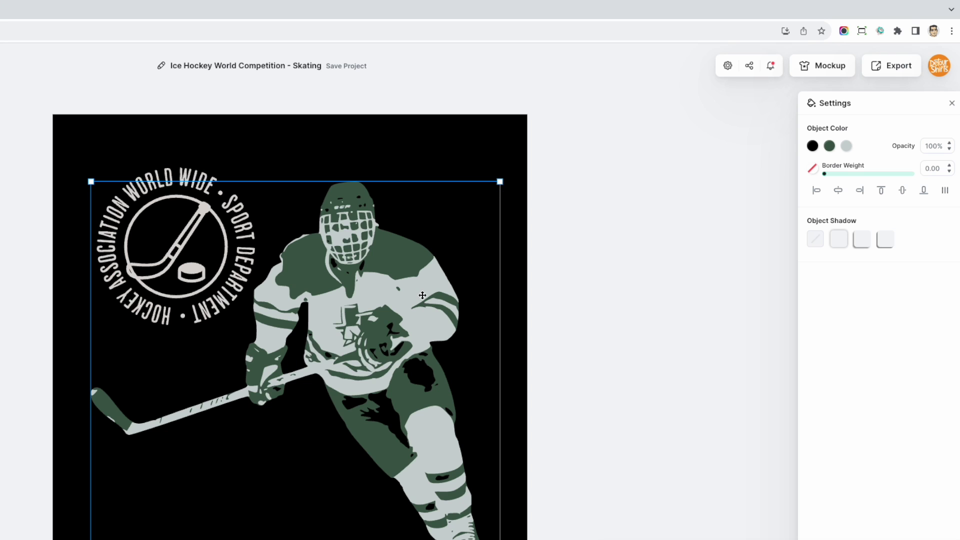
- Recolour the player: light grey to white, dark green to maroon, and black fill removed
left_click(844, 147)
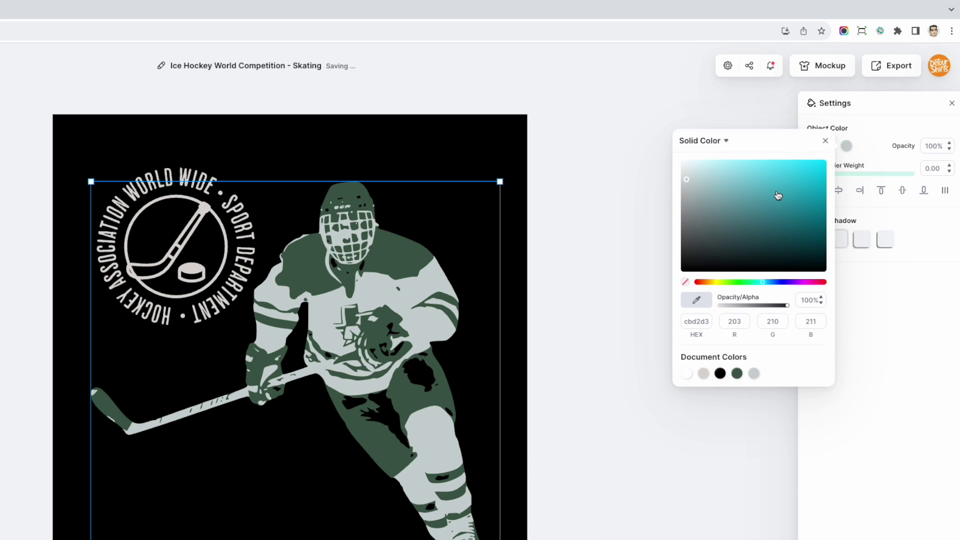
left_click(624, 90)
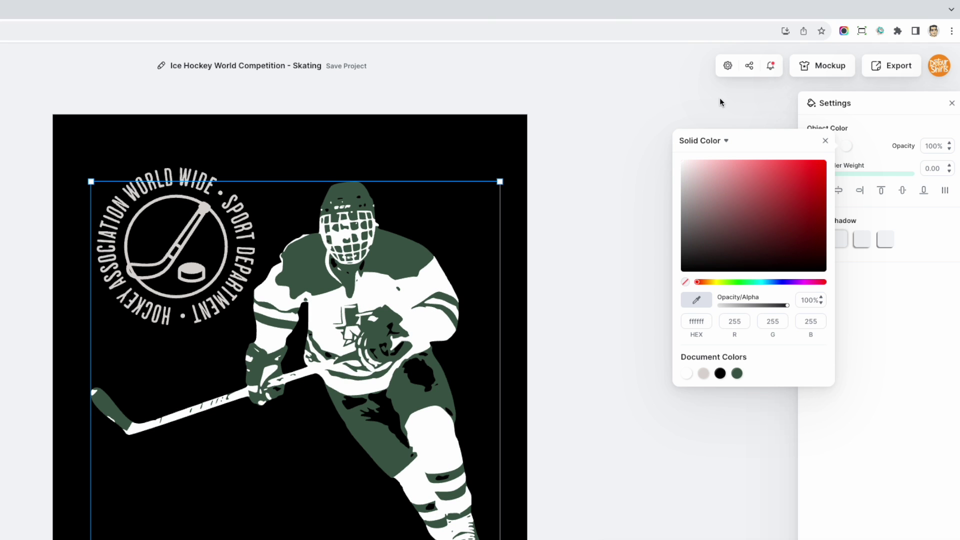
left_click(388, 268)
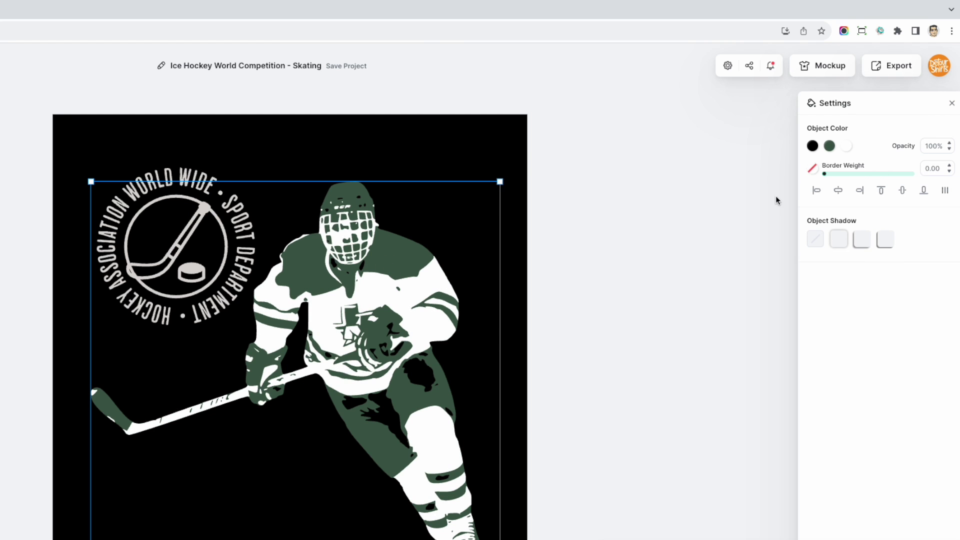
left_click(830, 147)
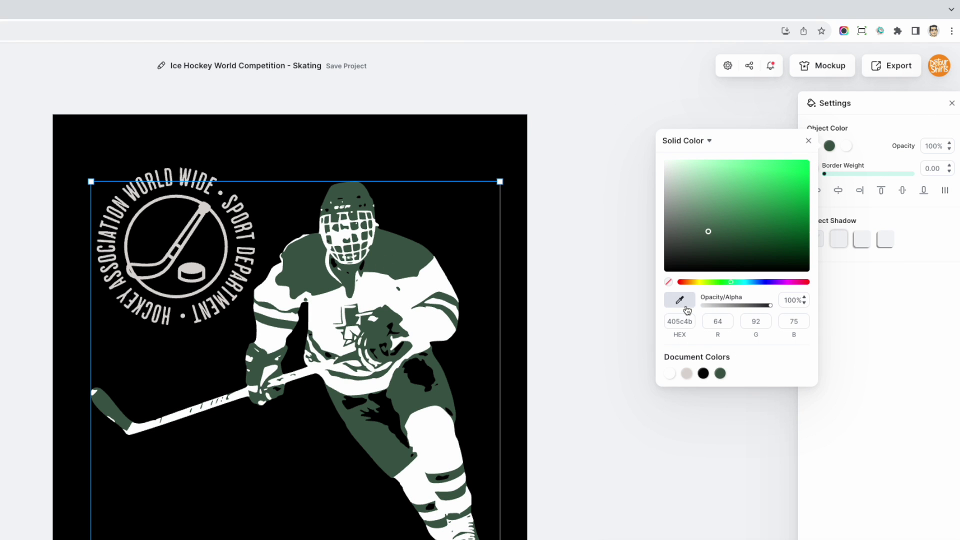
left_click_drag(693, 288, 625, 290)
mouse_move(709, 229)
left_mouse_down()
mouse_move(780, 206)
mouse_move(784, 214)
left_mouse_up()
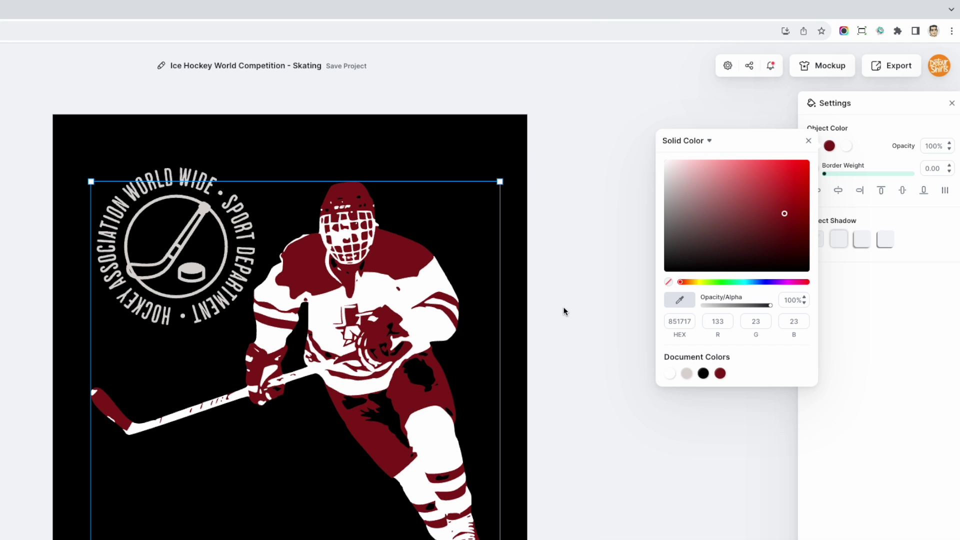
left_click(870, 142)
left_click(813, 146)
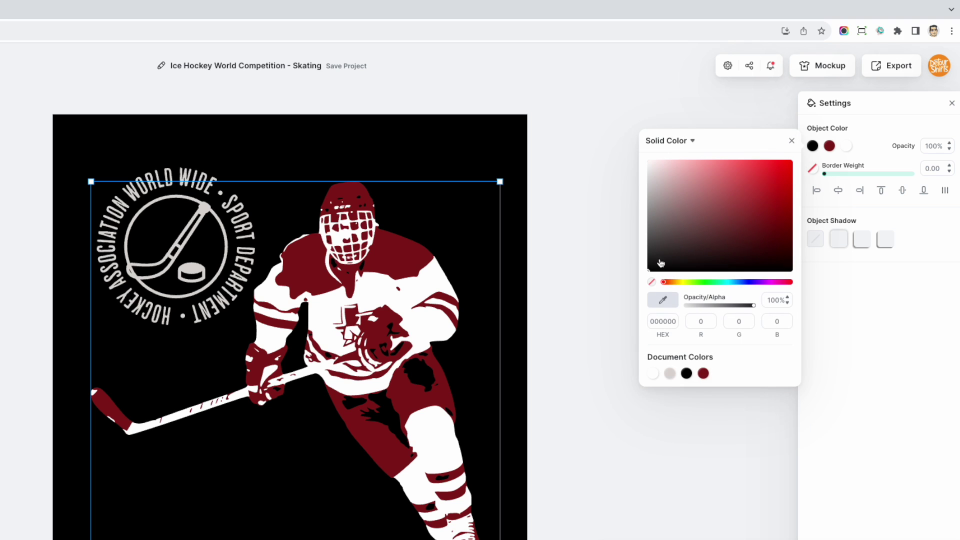
left_click(651, 282)
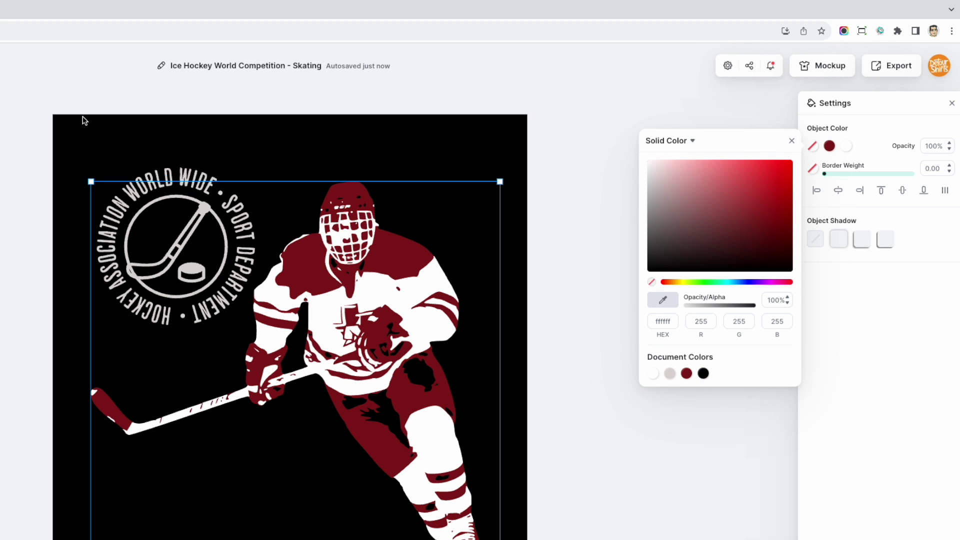
- Select the canvas background and set its colour to red (c52020)
left_click(84, 128)
left_click(813, 146)
left_click(769, 186)
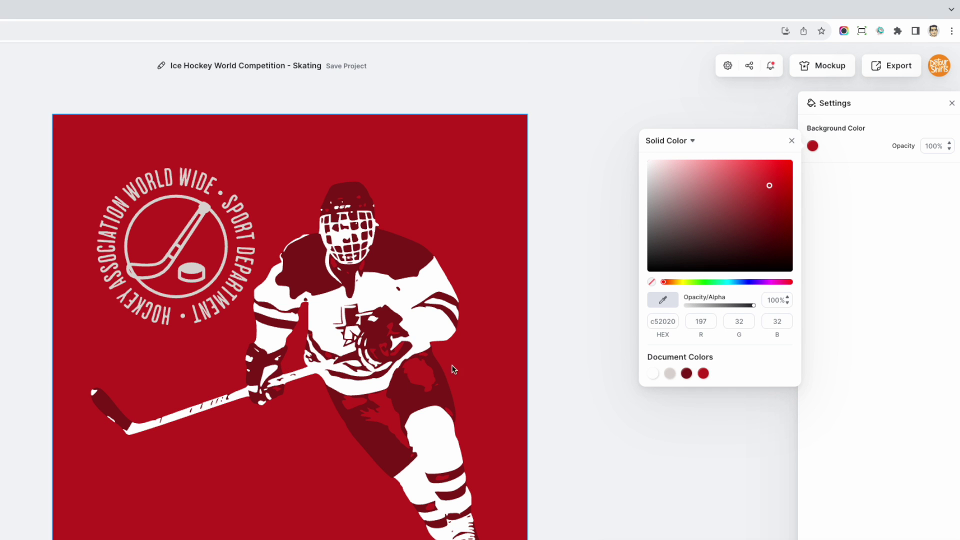
- Set the hockey player artwork's first colour swatch to black
left_click(343, 277)
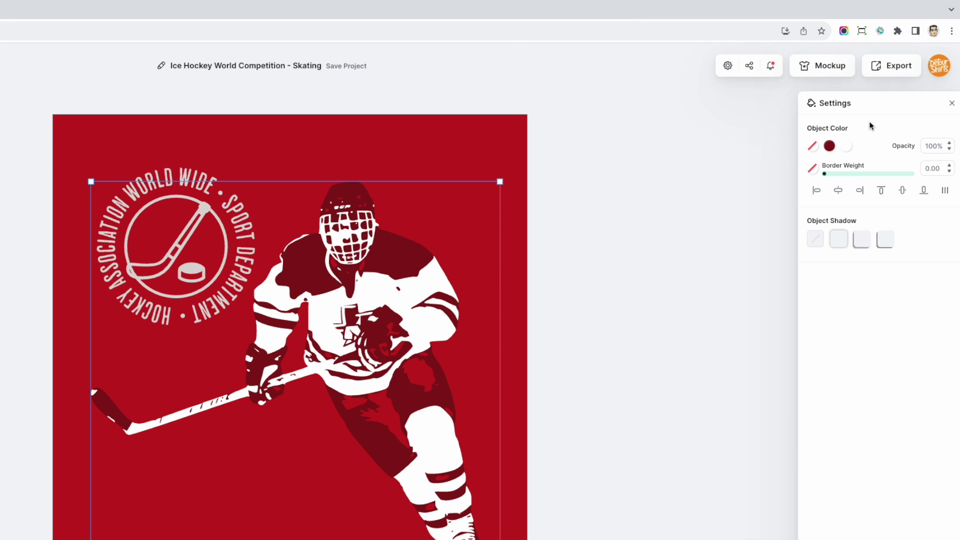
left_click(813, 150)
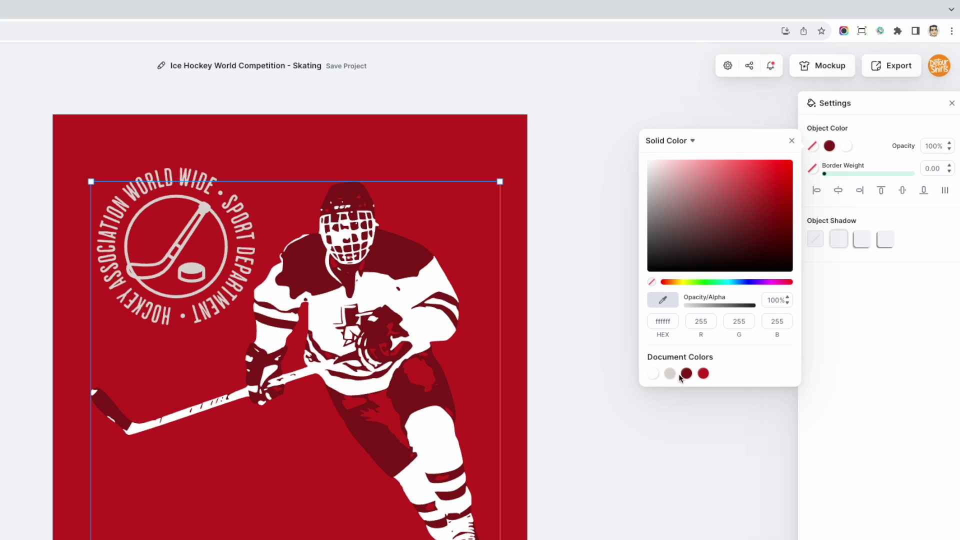
left_click(648, 270)
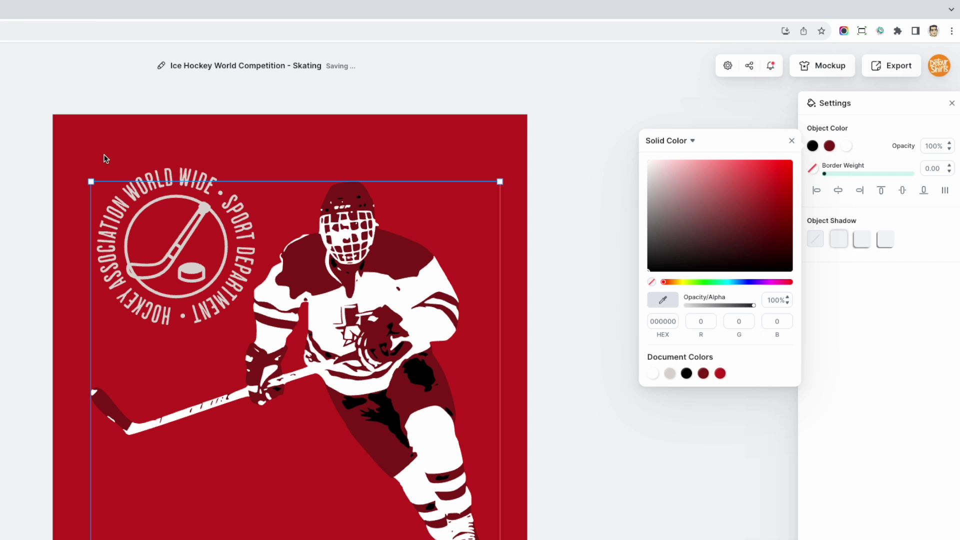
- Change the design background colour back to black (000000)
left_click(81, 136)
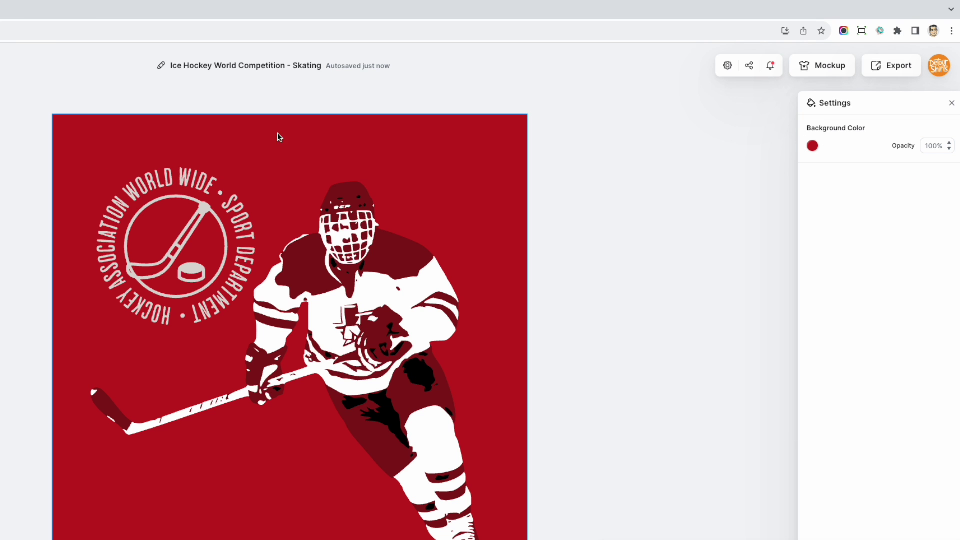
left_click(812, 146)
left_click_drag(714, 238, 599, 311)
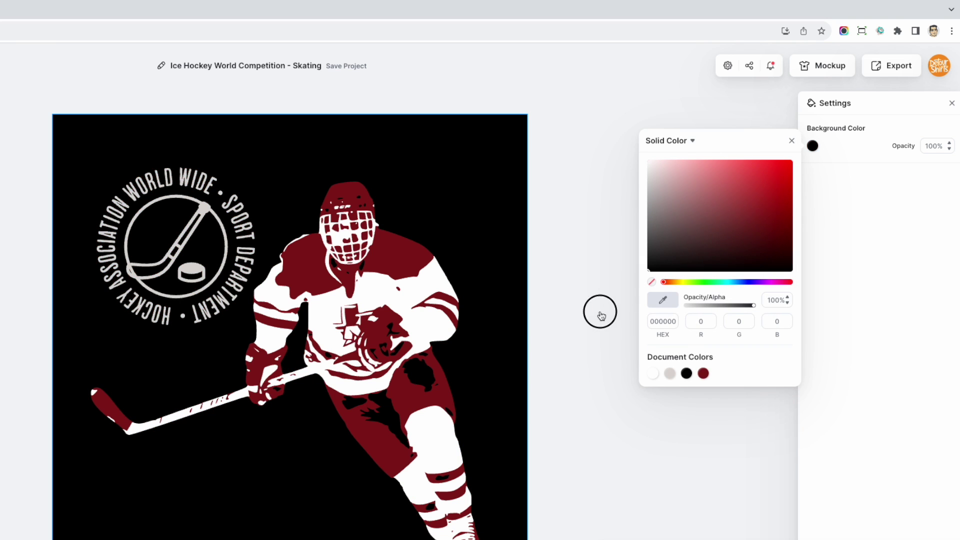
left_click(578, 218)
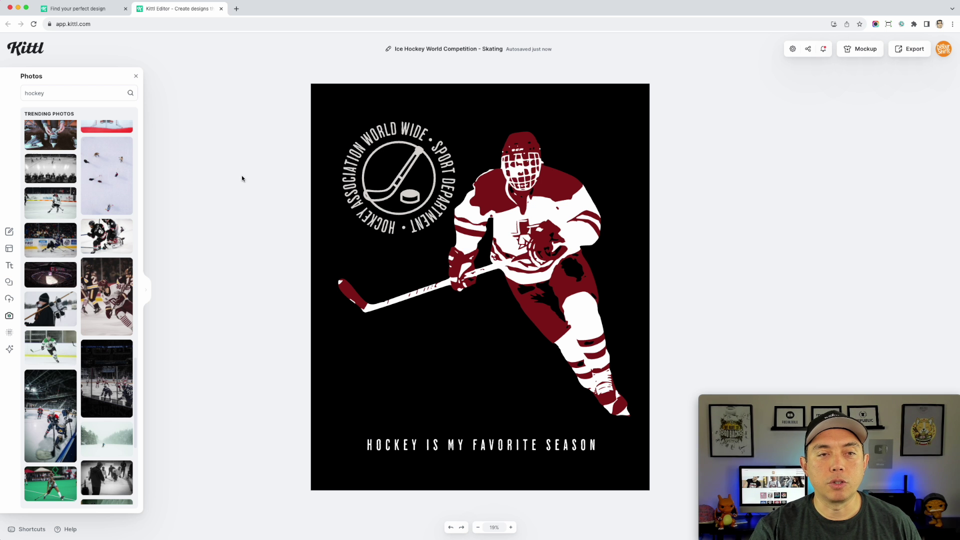
- Go to the 'Find your perfect design' page, close the hockey design preview, and reveal AI Tools
left_click(92, 11)
left_click(713, 61)
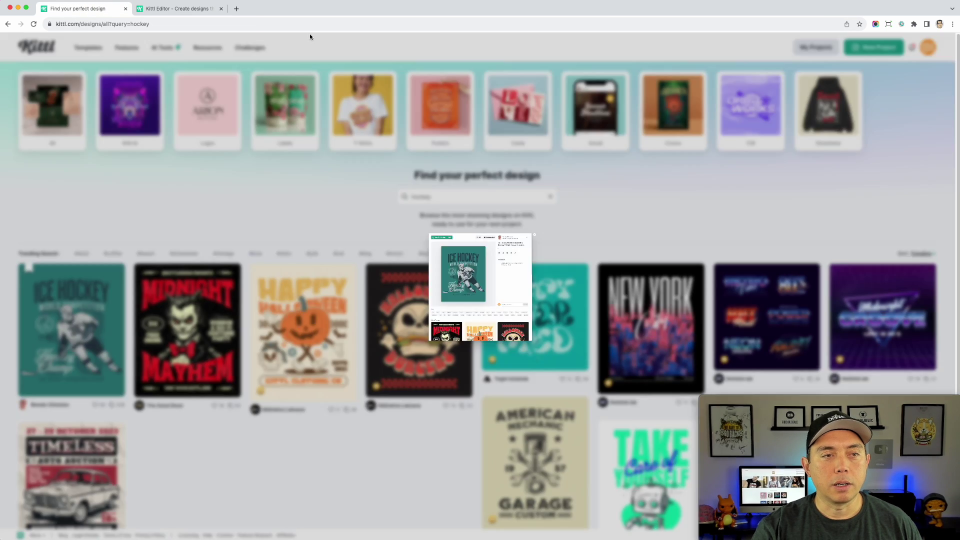
mouse_move(165, 48)
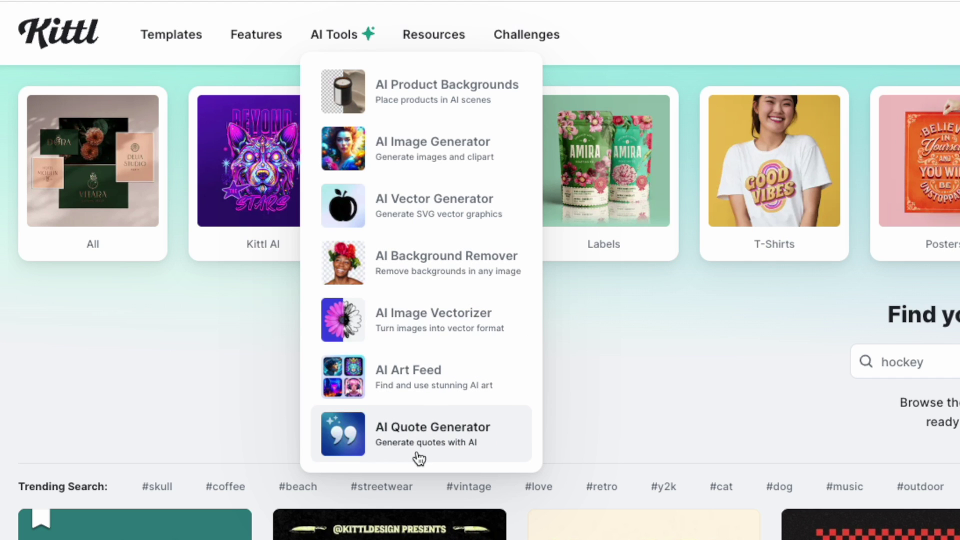
- Launch the AI Quote Generator, enter 'hockey' as a custom niche, and continue to mood
left_click(389, 443)
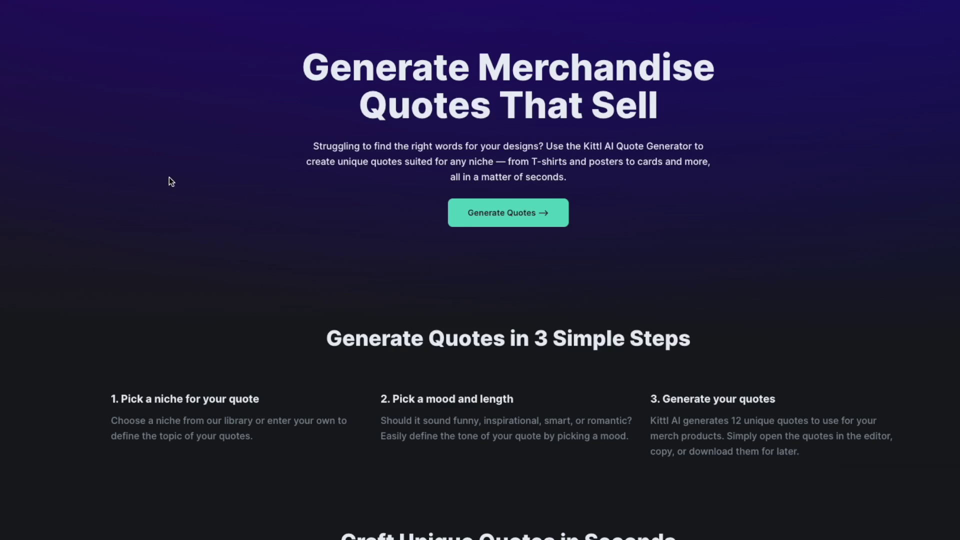
left_click(489, 235)
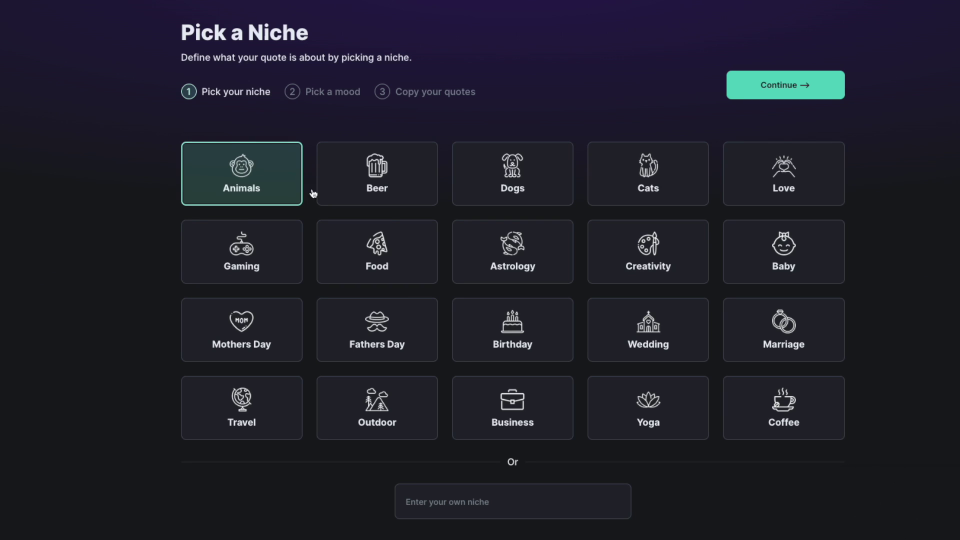
left_click(487, 500)
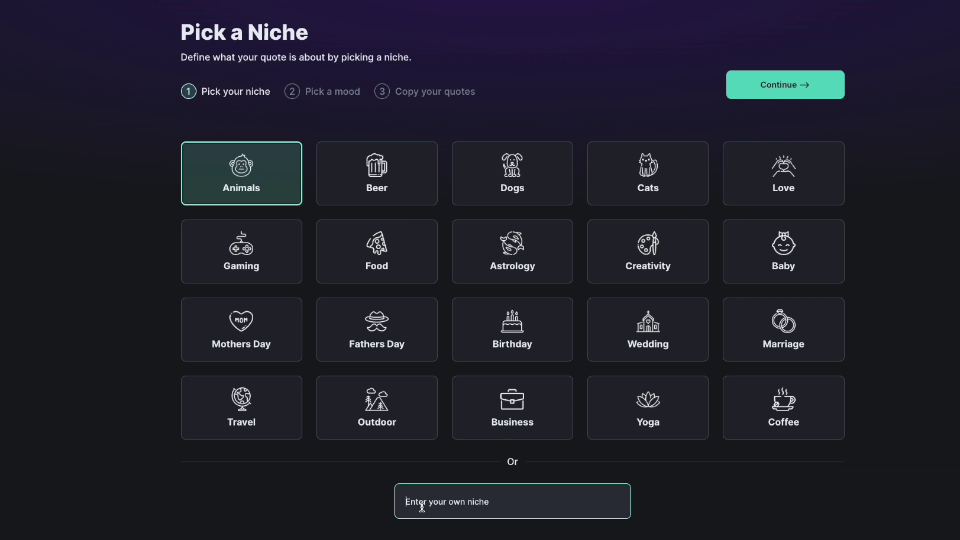
type("hockey")
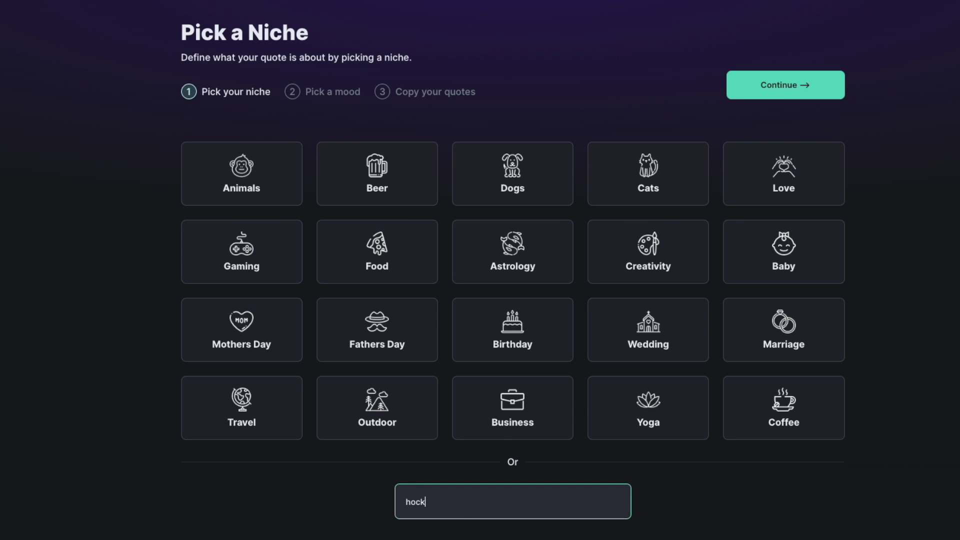
left_click(763, 96)
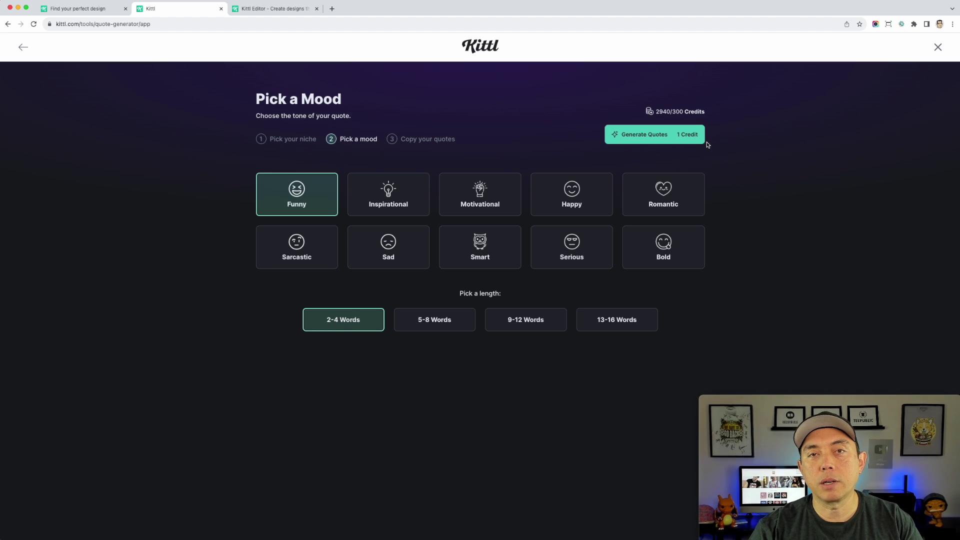
- Generate hockey quotes and scroll through the results
left_click(647, 136)
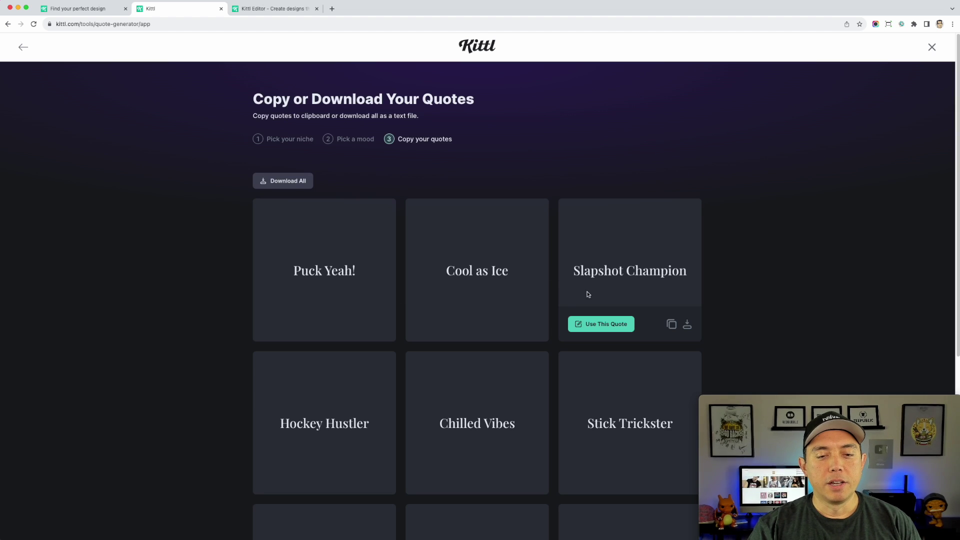
scroll(579, 300, "down", 1)
scroll(575, 357, "down", 5)
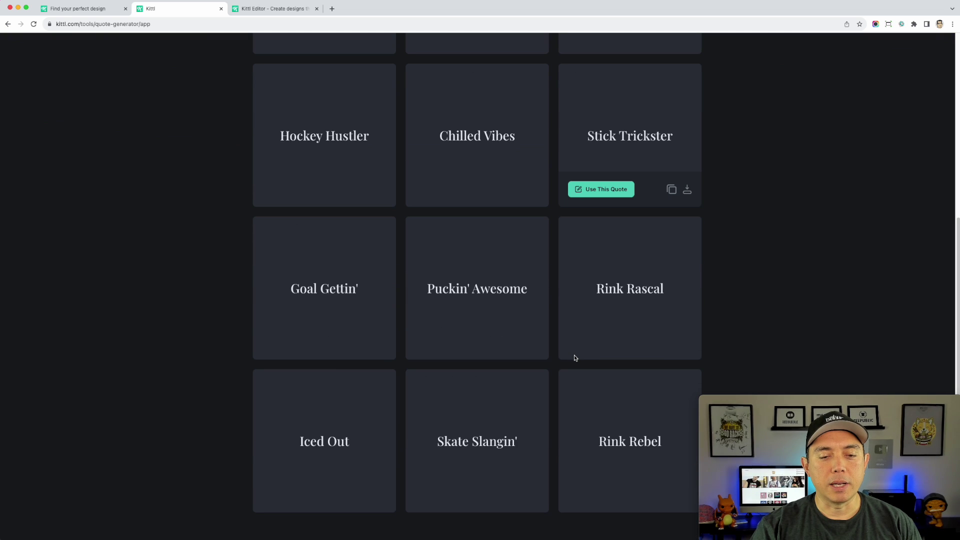
scroll(545, 417, "up", 4)
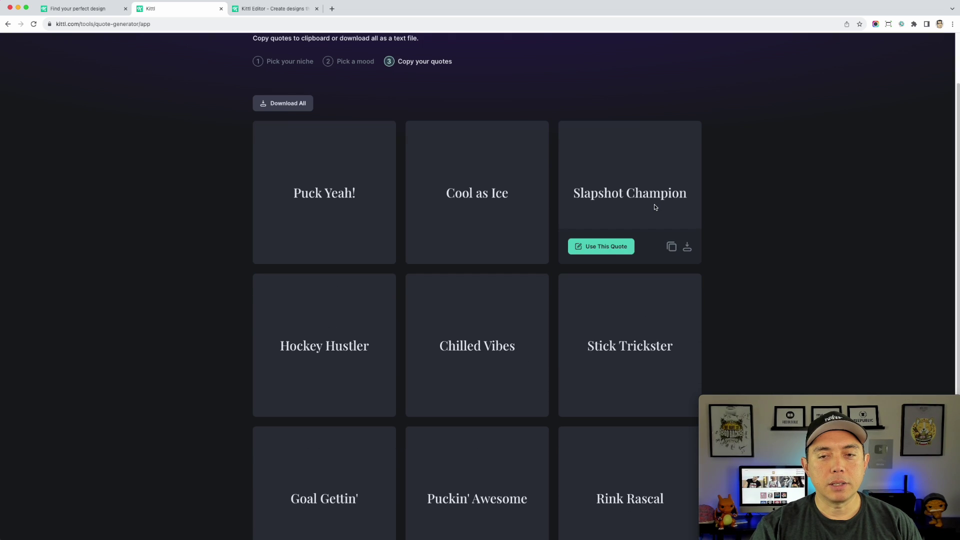
scroll(493, 322, "down", 1)
scroll(492, 320, "down", 3)
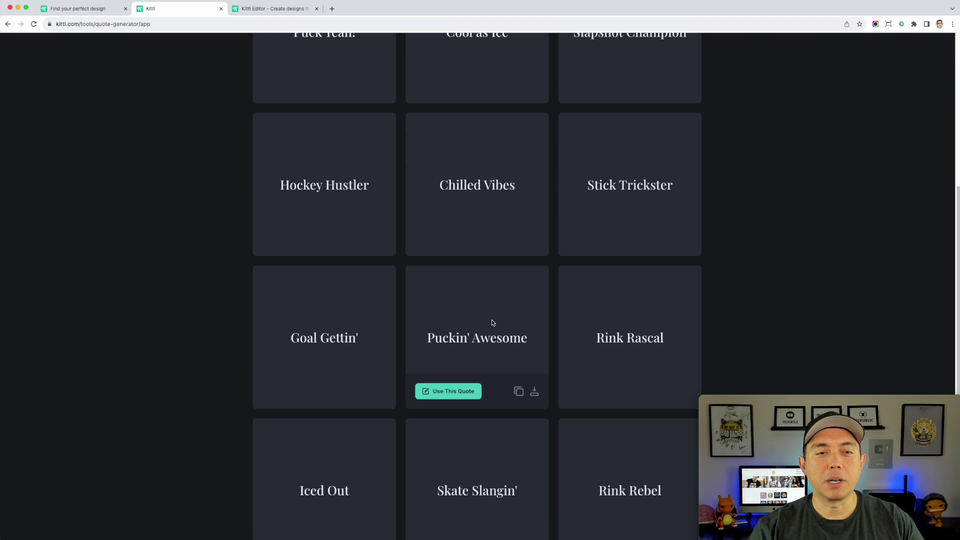
scroll(492, 323, "down", 1)
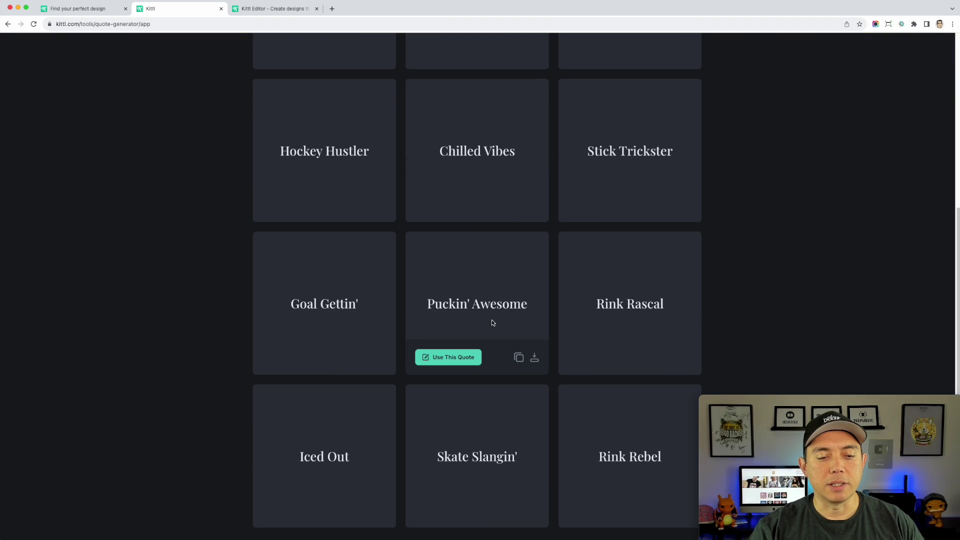
scroll(492, 323, "up", 4)
scroll(492, 322, "up", 1)
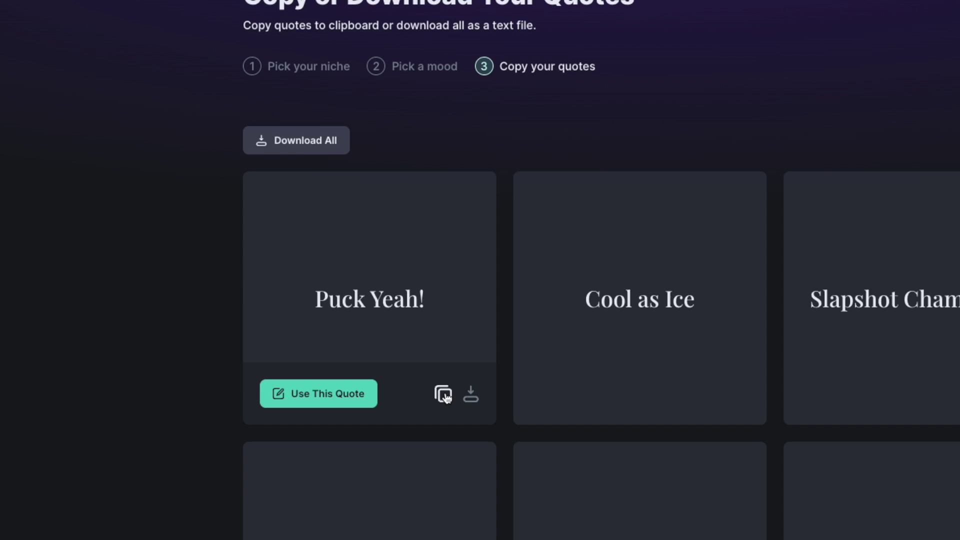
- Copy and download the 'Puck Yeah!' quote and open it in a new design
left_click(443, 396)
left_click(471, 394)
mouse_move(409, 347)
left_click(316, 393)
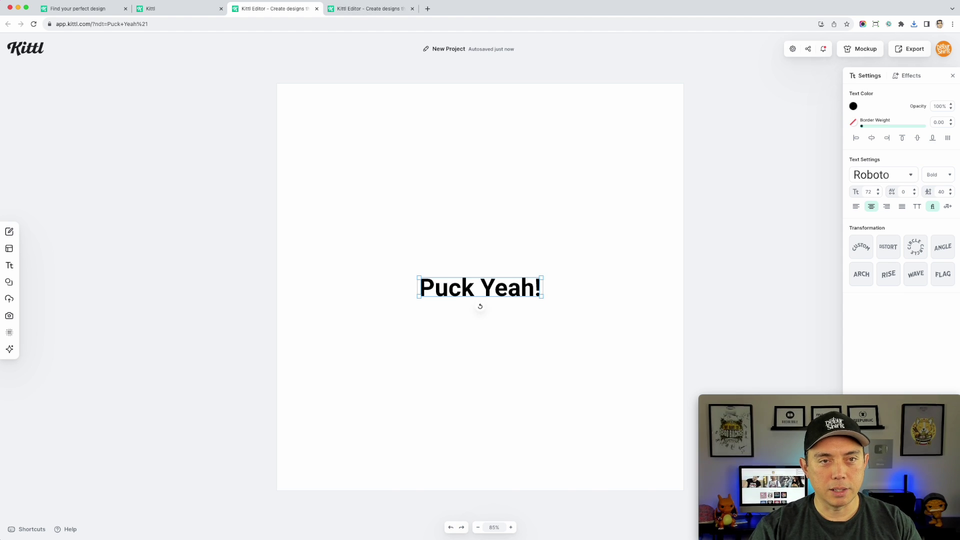
- Back in the hockey T-shirt project, add a 'Puck Yeah!' text box and position it
left_click(345, 9)
left_click(414, 339)
key("t")
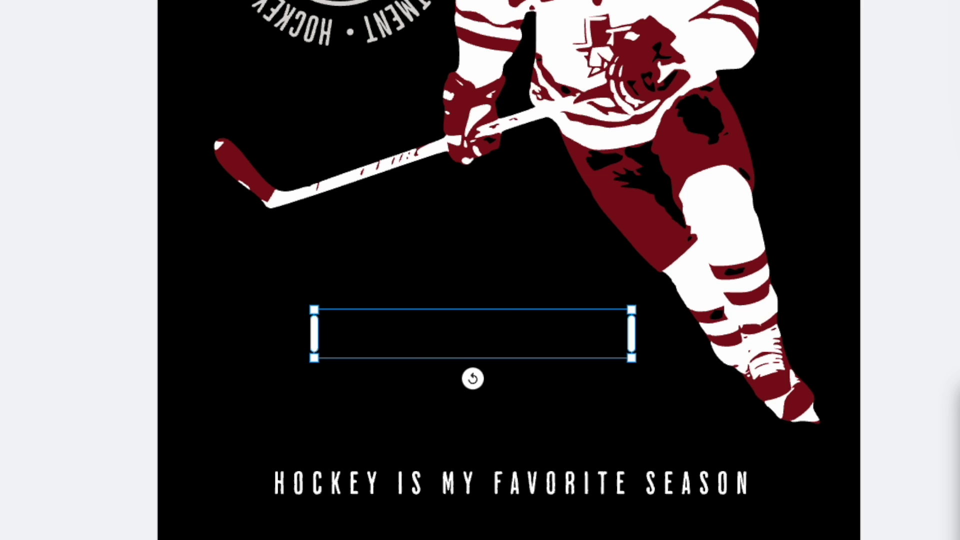
type("Puck Yeah!")
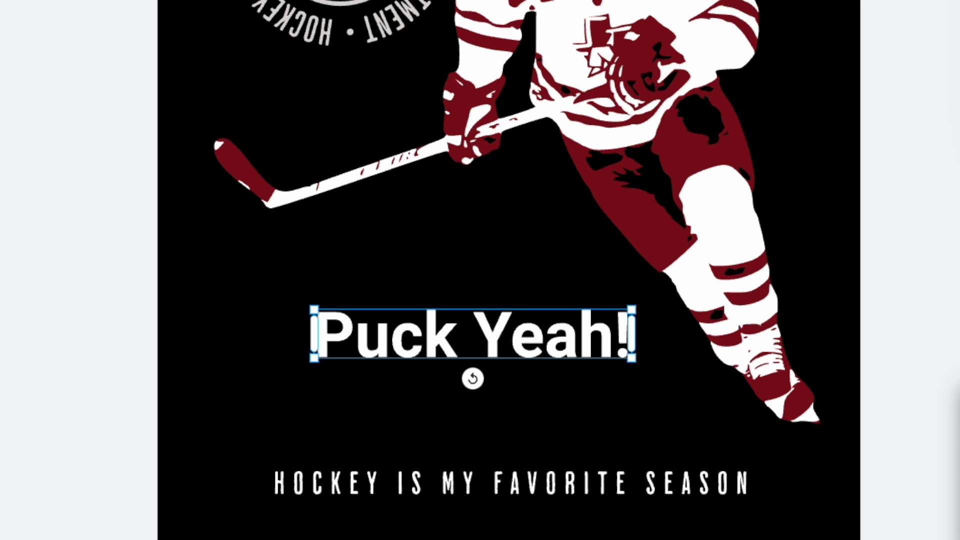
left_click_drag(548, 339, 521, 454)
- Split the text into two lines: 'Puck' in the original and 'Yeah!' in the copy
double_click(451, 434)
left_click_drag(451, 434, 206, 420)
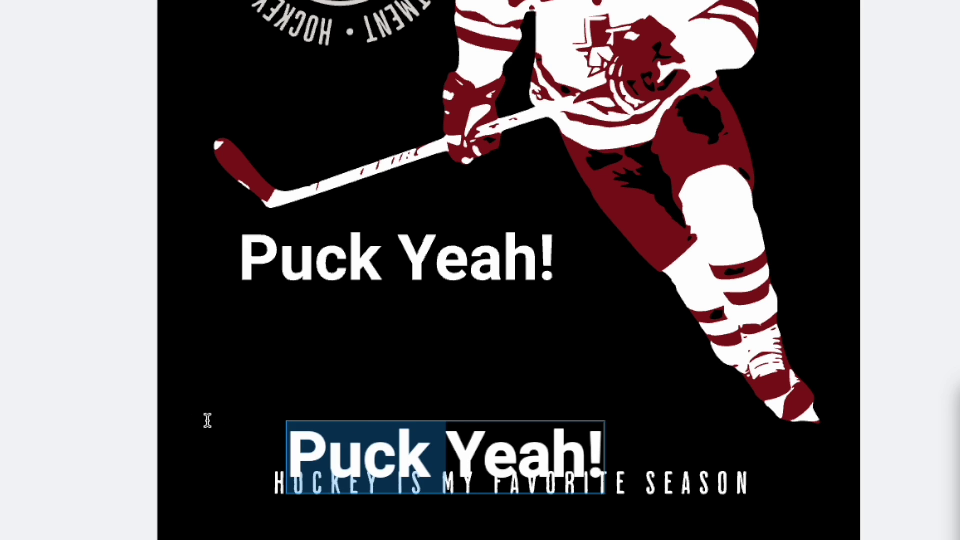
key("BackSpace")
key("Escape")
key("Escape")
left_click(395, 256)
double_click(424, 247)
left_click_drag(382, 261, 581, 252)
key("BackSpace")
key("Escape")
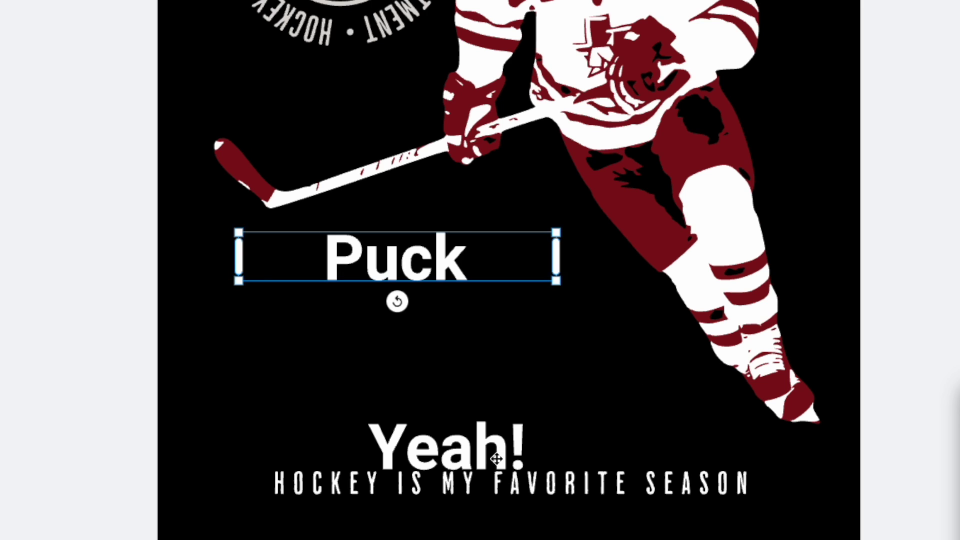
key("Escape")
- Move 'Yeah!' just above the tagline and retype it as 'LIFE'
left_click_drag(491, 446, 525, 405)
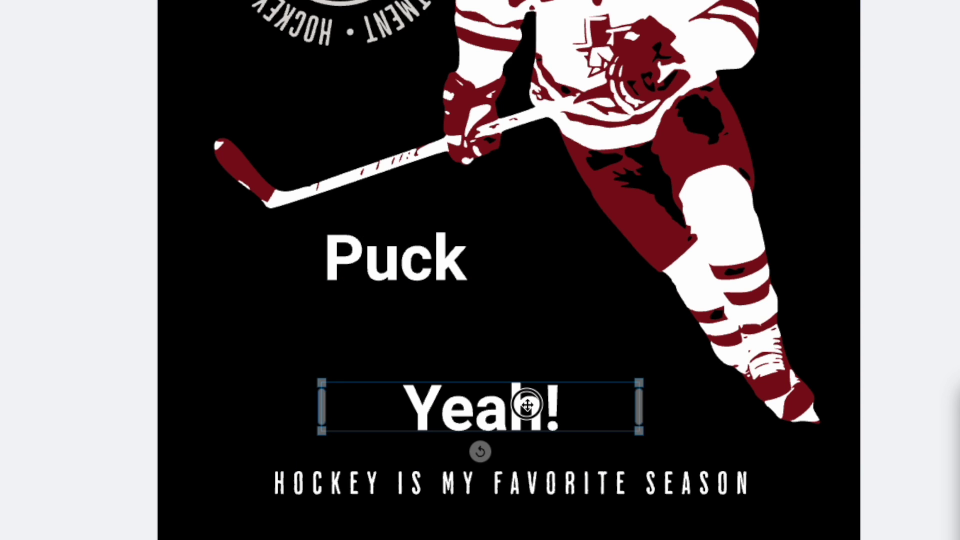
double_click(526, 404)
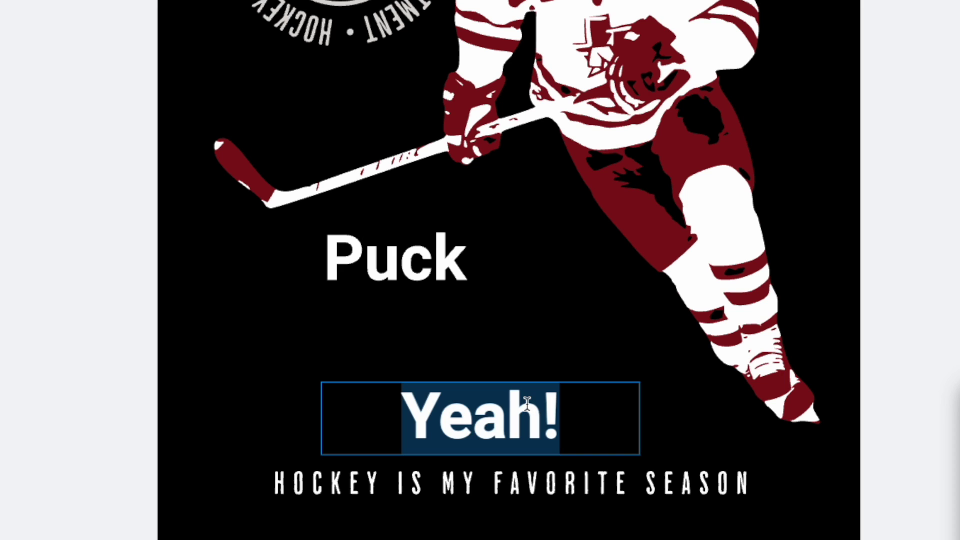
type("Lif")
key("BackSpace")
key("BackSpace")
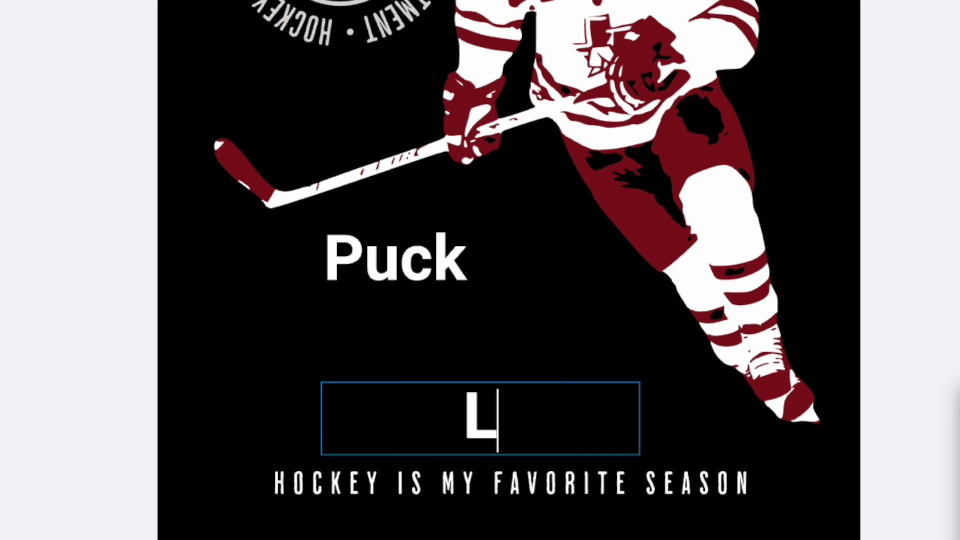
type("IFE")
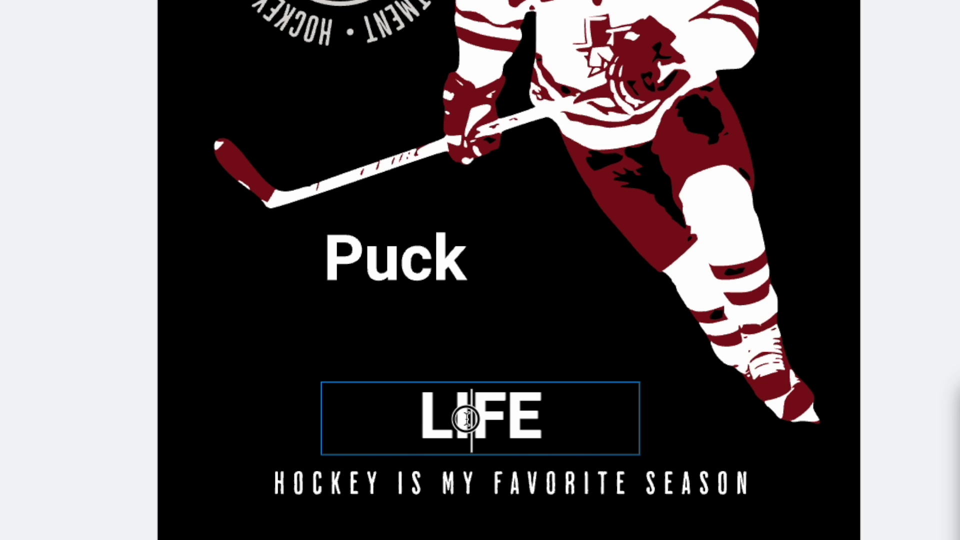
double_click(467, 418)
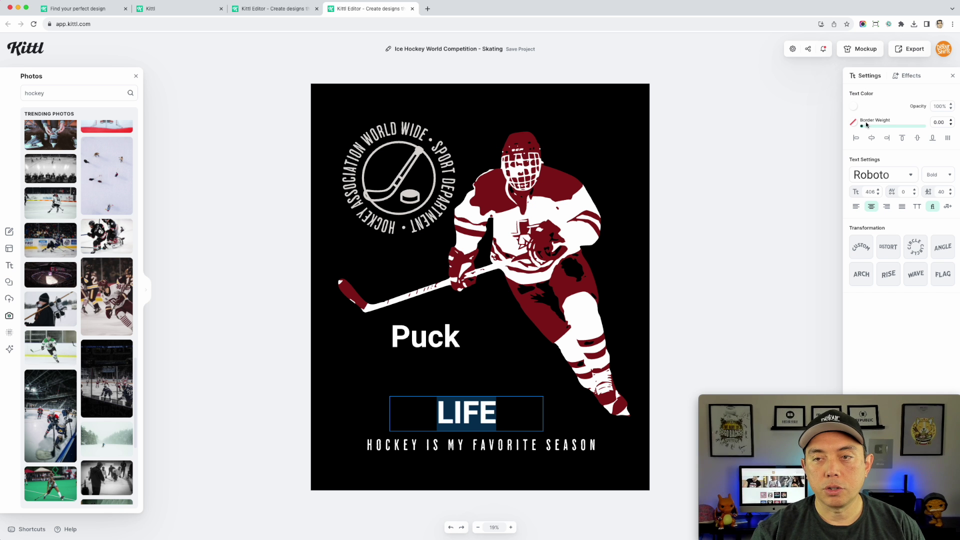
- Set LIFE in the 60sEkuntia font and centre it over the tagline
left_click(879, 175)
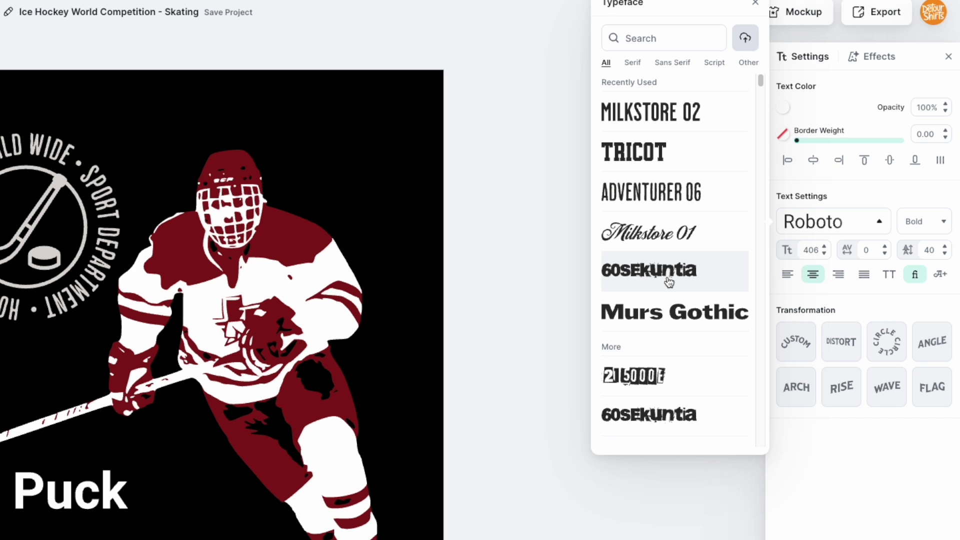
left_click(692, 276)
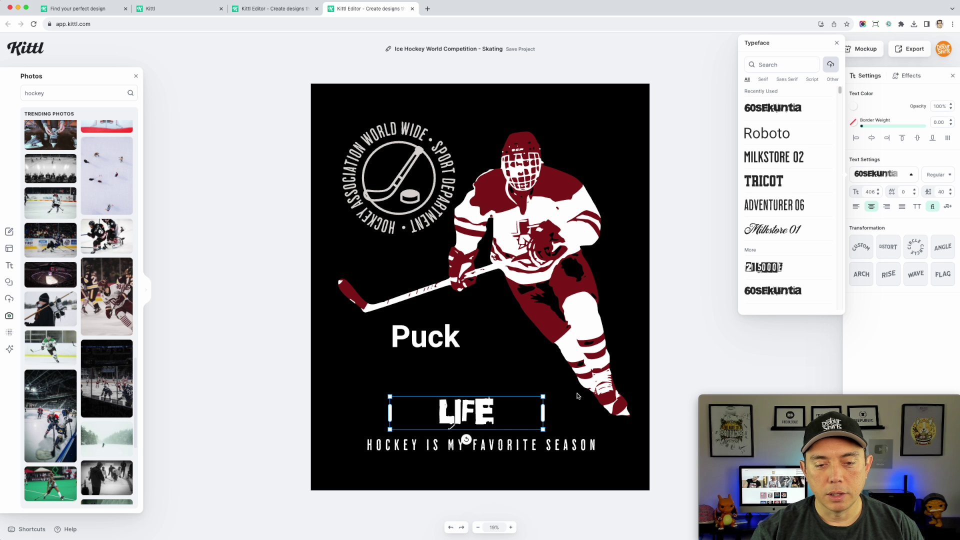
left_click(271, 539)
left_click_drag(560, 389, 509, 352)
- Apply Murs Gothic to the upper LIFE text and delete its E, leaving LIF
double_click(516, 347)
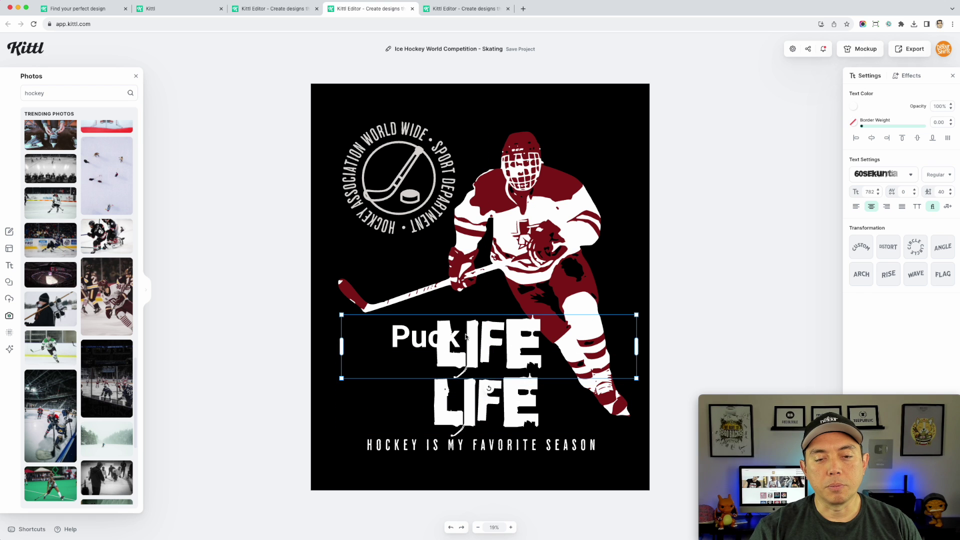
left_click_drag(516, 347, 475, 333)
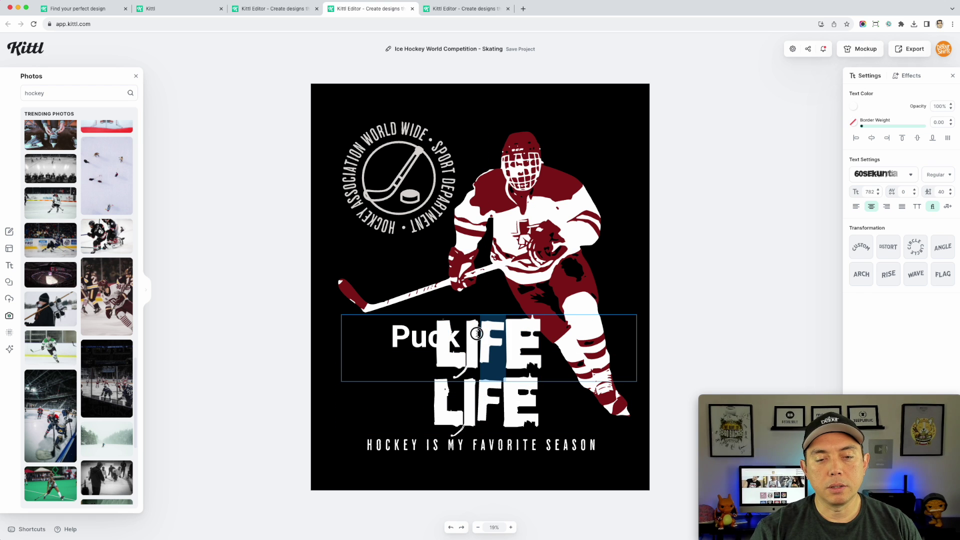
left_click(885, 171)
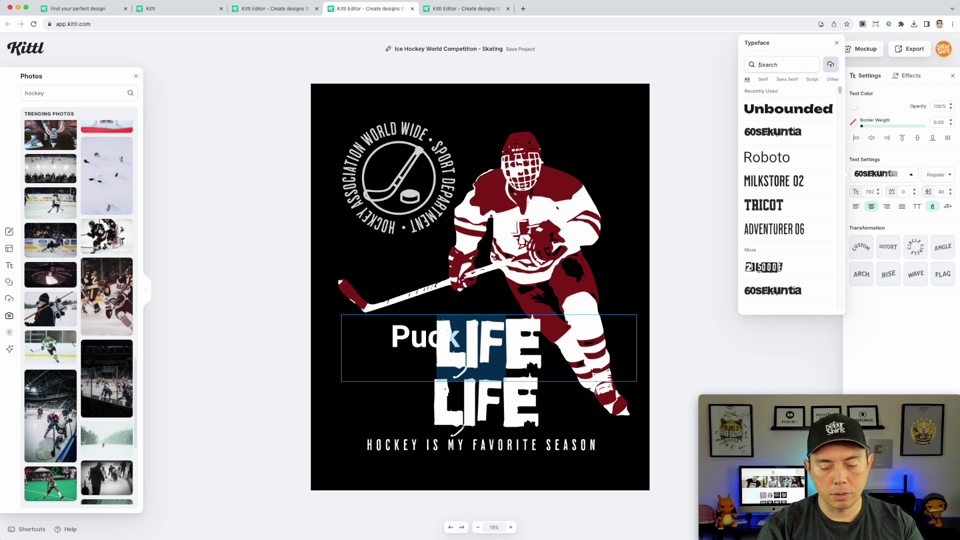
type("mur")
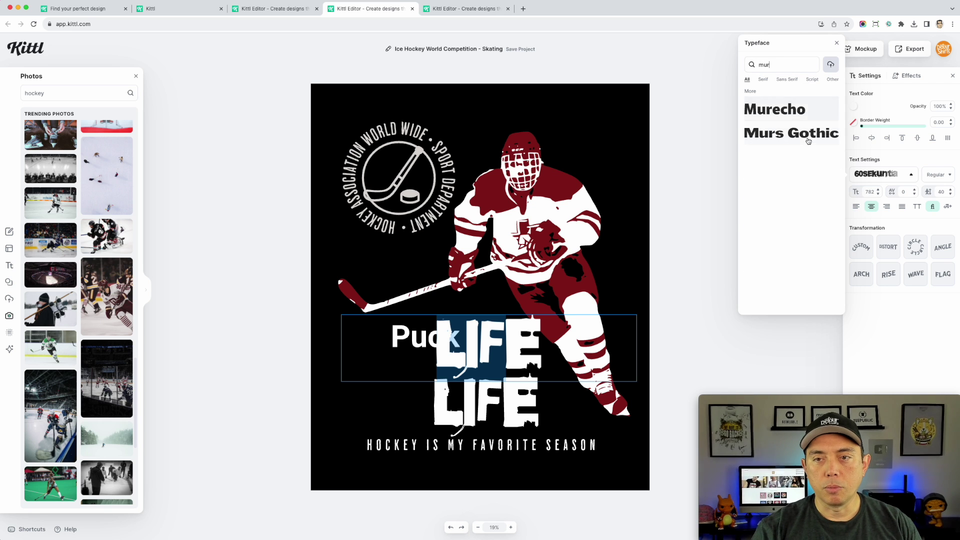
left_click(808, 140)
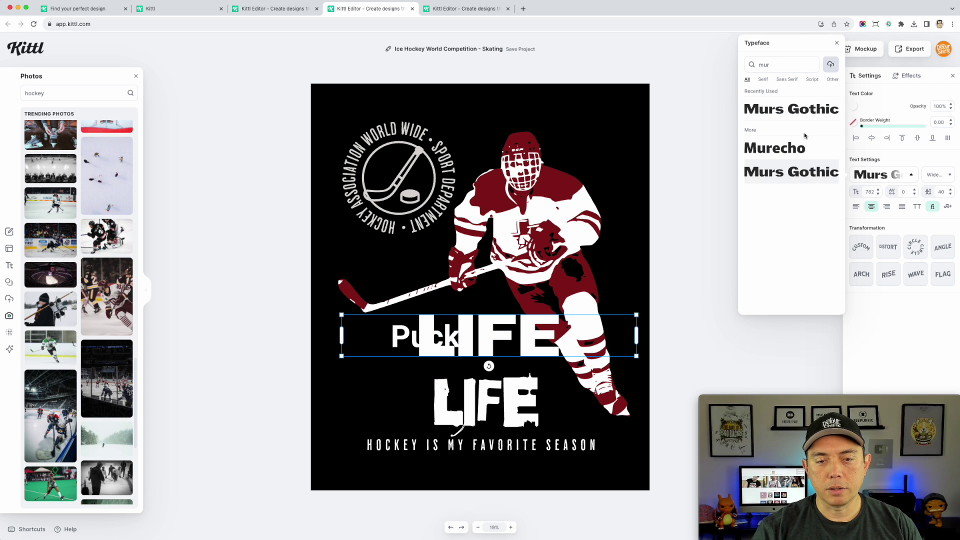
left_click(504, 337)
left_click_drag(517, 328, 562, 329)
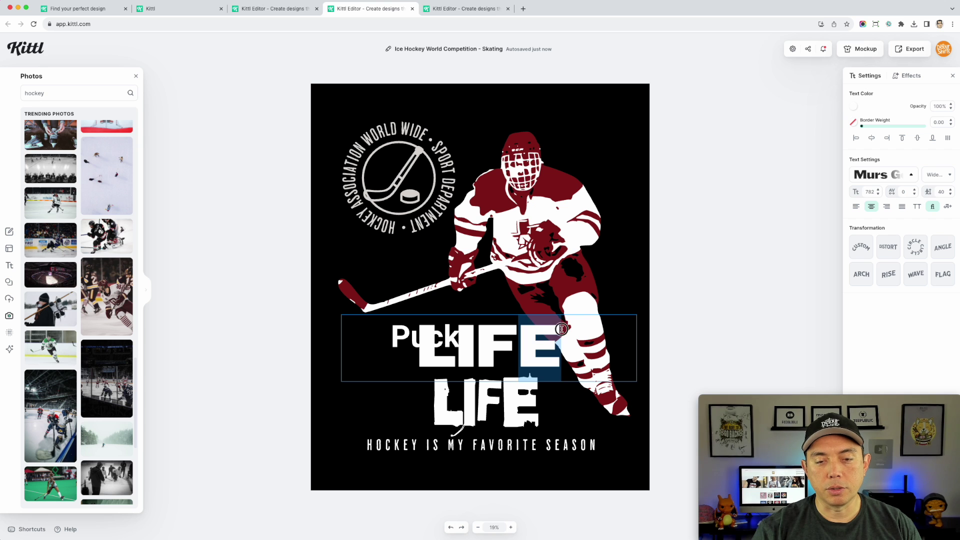
key("BackSpace")
key("Escape")
- Delete LIF from the lower grunge LIFE so only the grunge E remains
left_click(487, 398)
double_click(495, 394)
left_click_drag(496, 394, 433, 399)
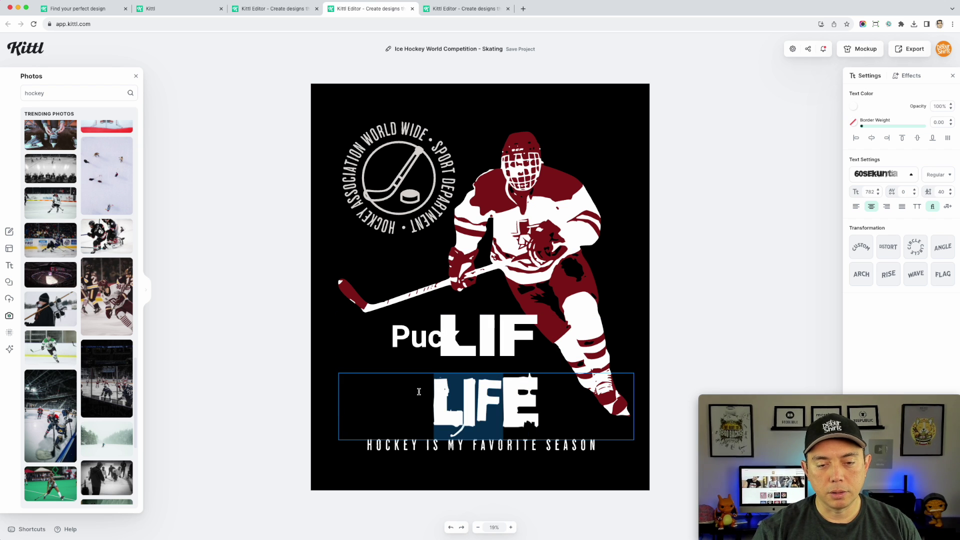
key("BackSpace")
key("Escape")
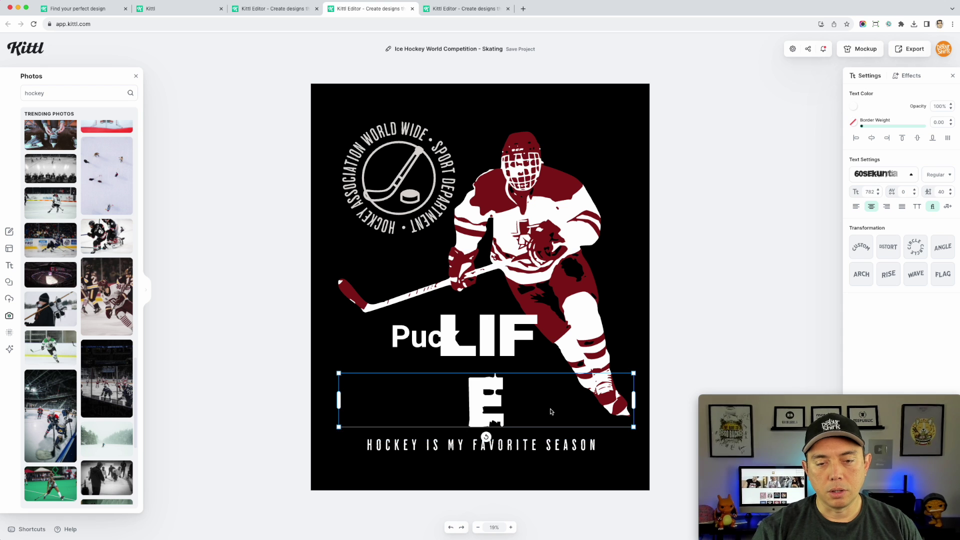
- Resize and align the bold LIF beside the grunge E, then duplicate Puck above
left_click_drag(630, 400, 549, 399)
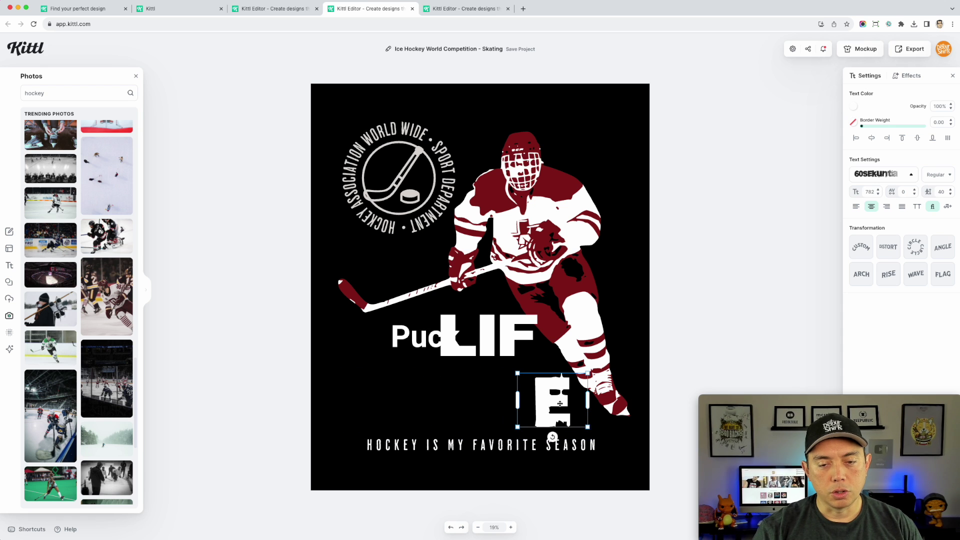
left_click(503, 331)
left_click_drag(503, 330, 495, 391)
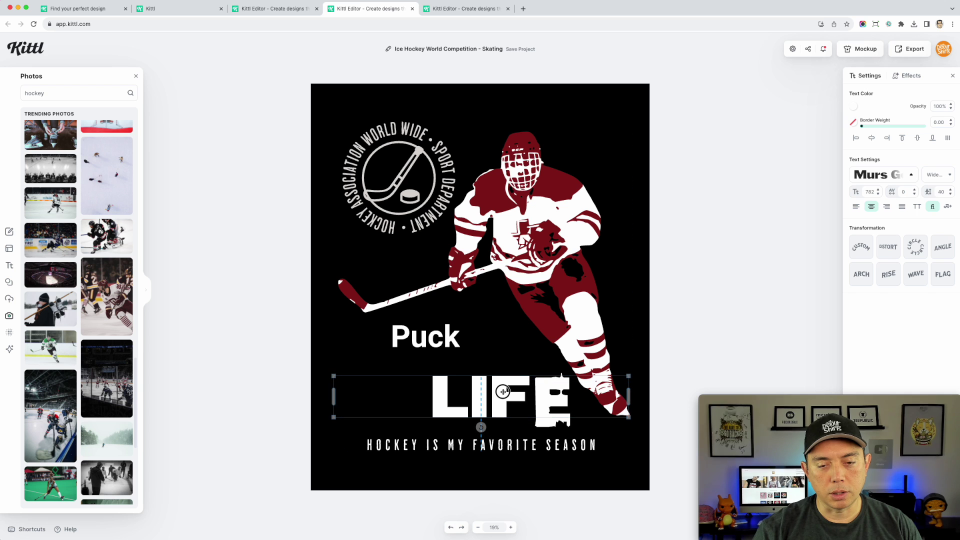
left_click_drag(629, 395, 498, 393)
left_click_drag(430, 419, 405, 428)
left_click(544, 391, "shift")
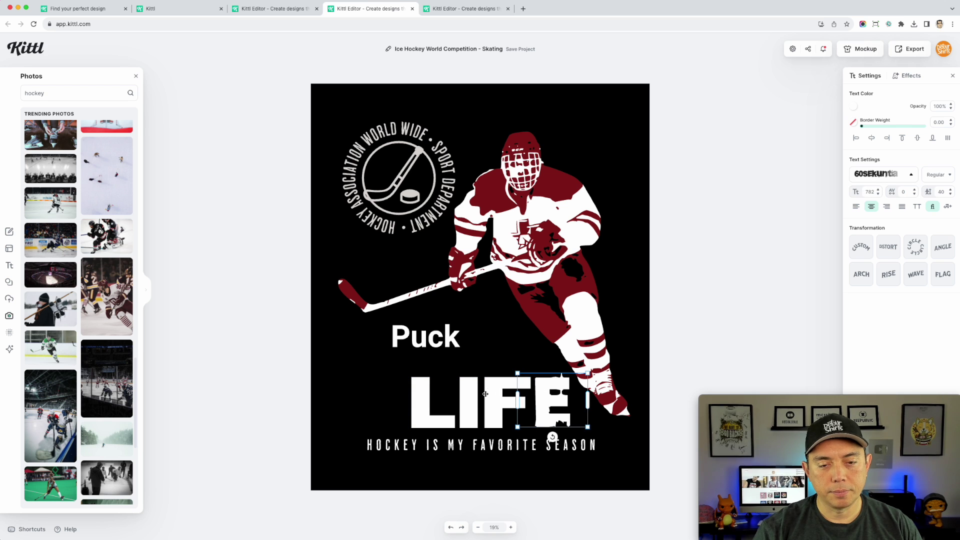
left_click_drag(488, 393, 499, 394)
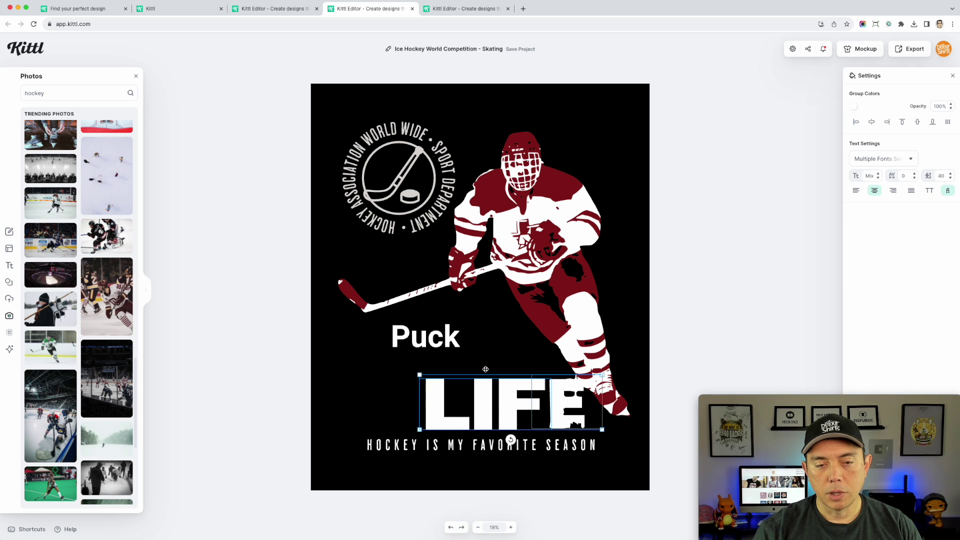
left_click(447, 335)
left_click(447, 335)
left_click_drag(446, 335, 373, 312)
- Reduce the Puck copy to a large Boxpot 'P' placed beside Puck
double_click(444, 330)
key("BackSpace")
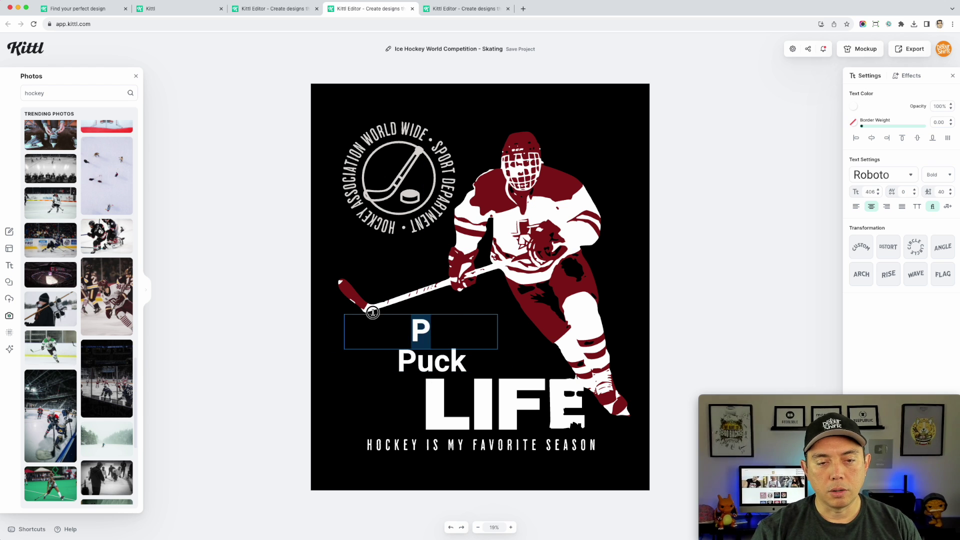
left_click(907, 173)
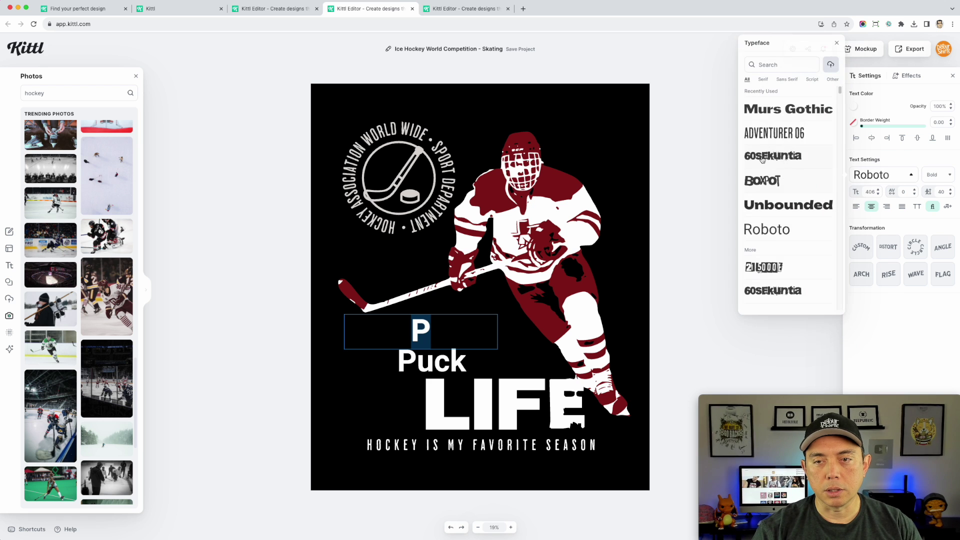
left_click(762, 180)
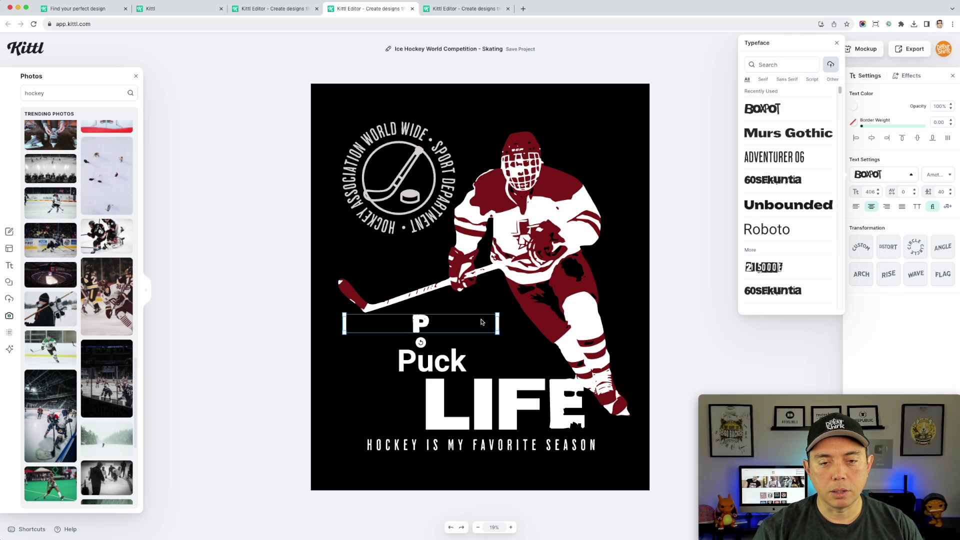
left_click_drag(498, 322, 463, 285)
left_click_drag(398, 305, 351, 366)
- Change the original Puck to uppercase 'UCK' in Murs Gothic
left_click(416, 360)
double_click(416, 360)
left_click(416, 359)
key("BackSpace")
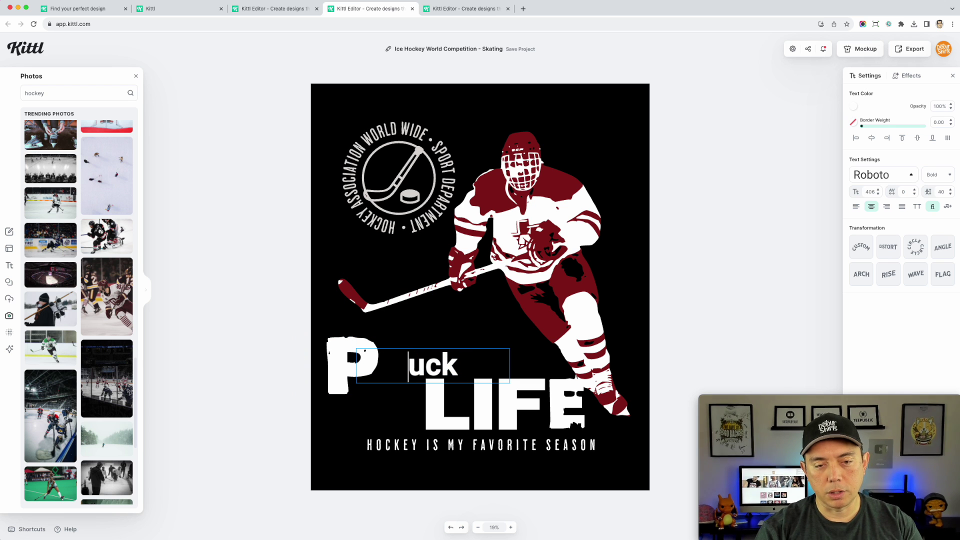
double_click(447, 352)
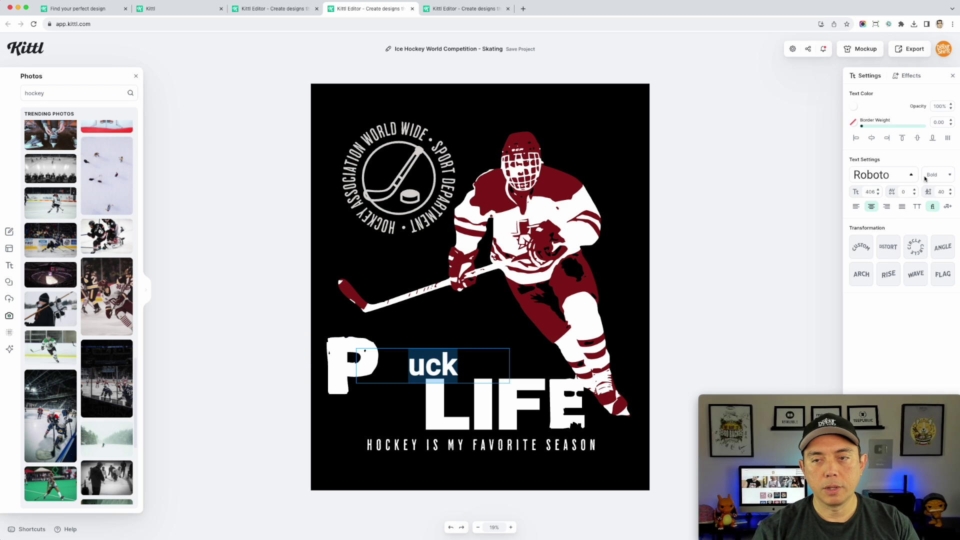
left_click(906, 176)
left_click(783, 132)
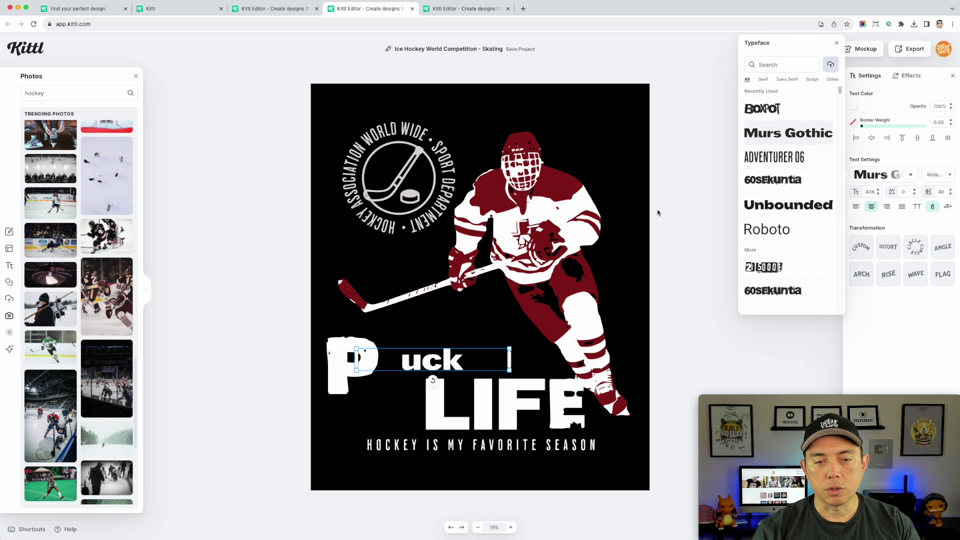
left_click(457, 359)
double_click(457, 358)
type("UCK")
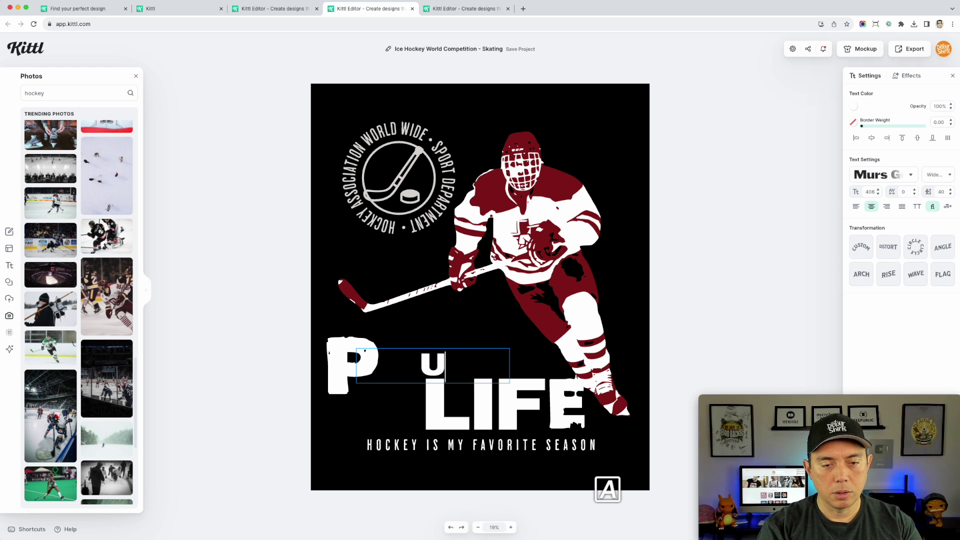
left_click(737, 336)
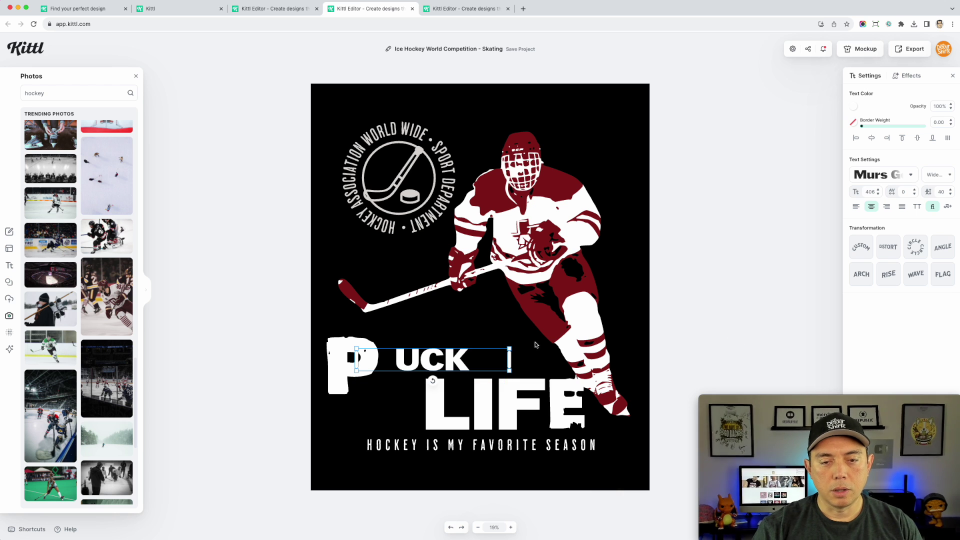
- Align UCK with the big P and slightly enlarge LIFE's grunge E
left_click_drag(508, 360, 588, 323)
left_click_drag(523, 347, 519, 352)
left_click_drag(366, 358, 376, 349)
left_click(567, 405)
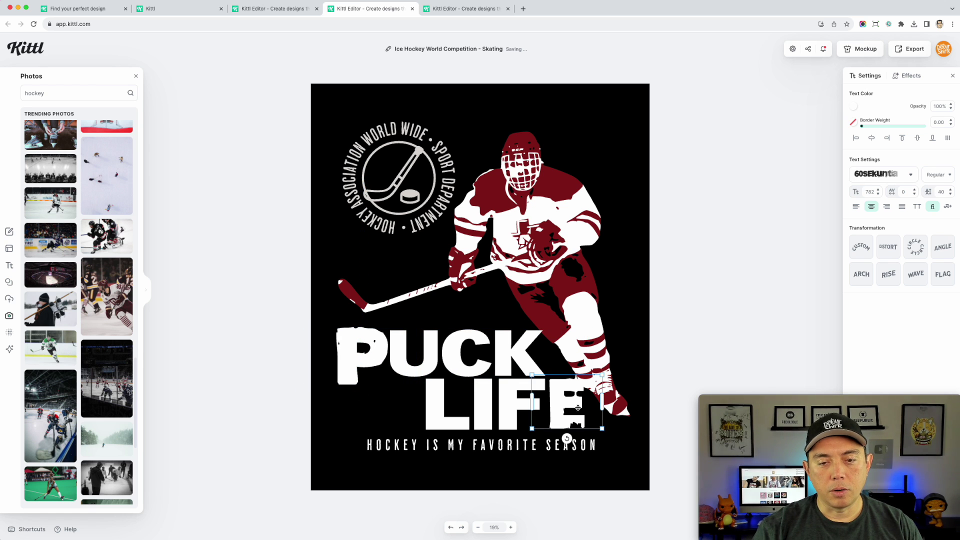
left_click_drag(601, 376, 604, 374)
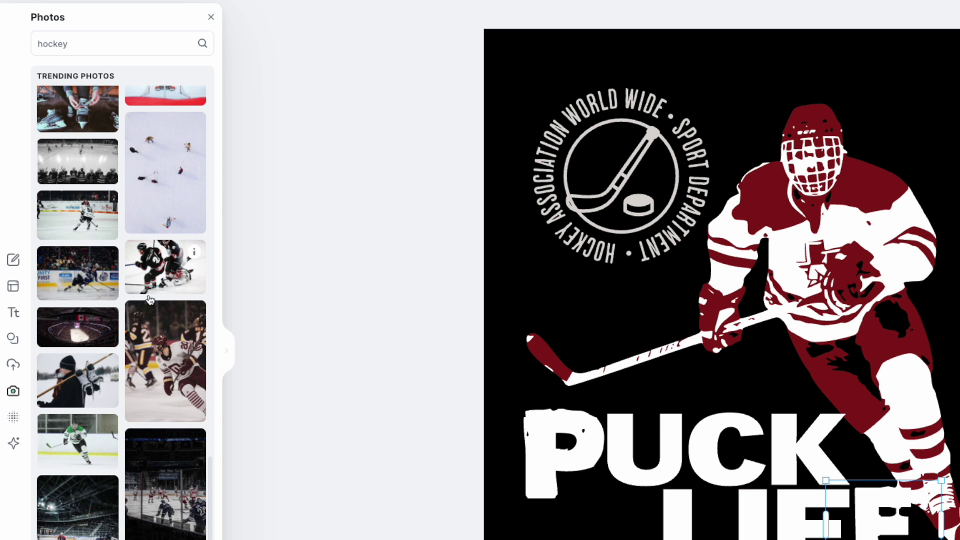
- Add a white outline hockey puck element from a 'PUCK' search, placed left of LIFE
left_click(13, 338)
left_click(64, 40)
type("PUCK")
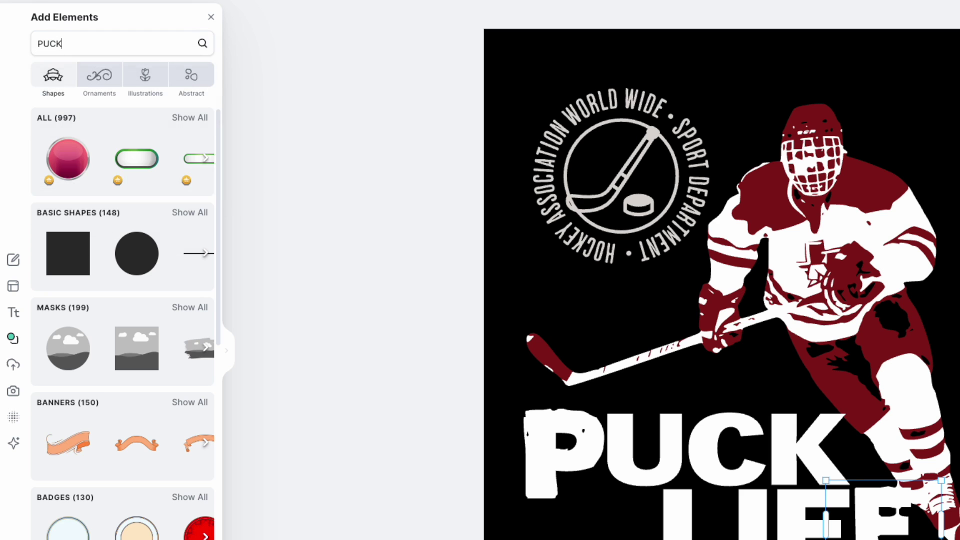
key("Return")
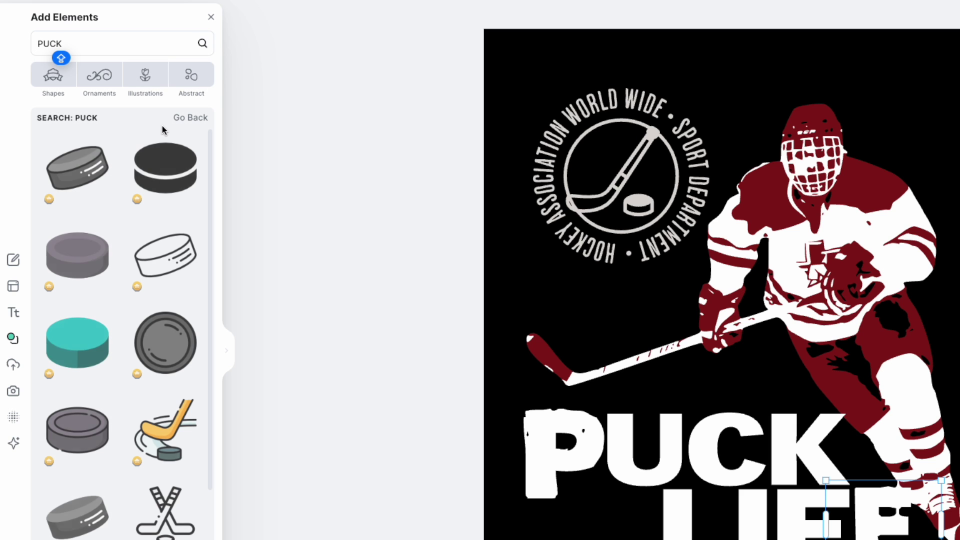
left_click(182, 281)
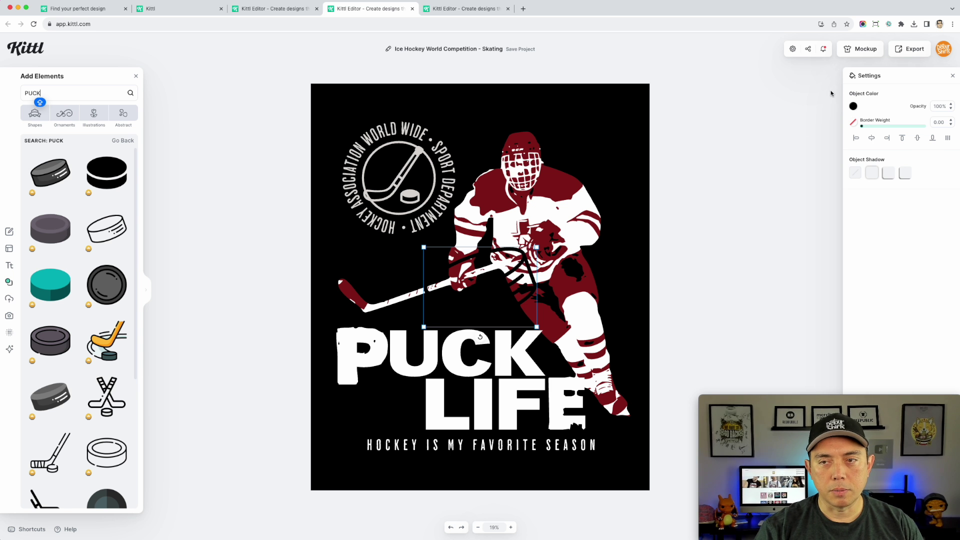
left_click(853, 106)
left_click(739, 268)
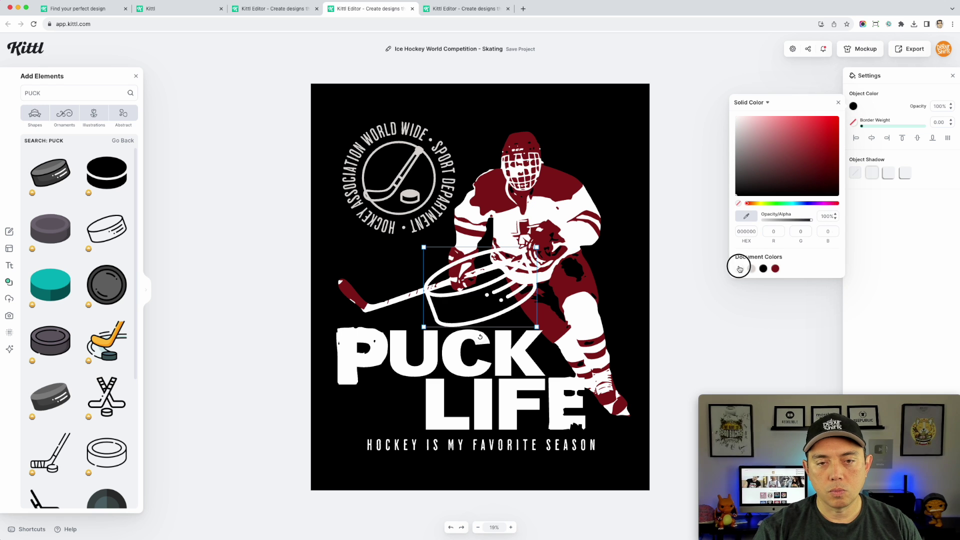
left_click_drag(536, 247, 433, 373)
left_click_drag(400, 400, 385, 408)
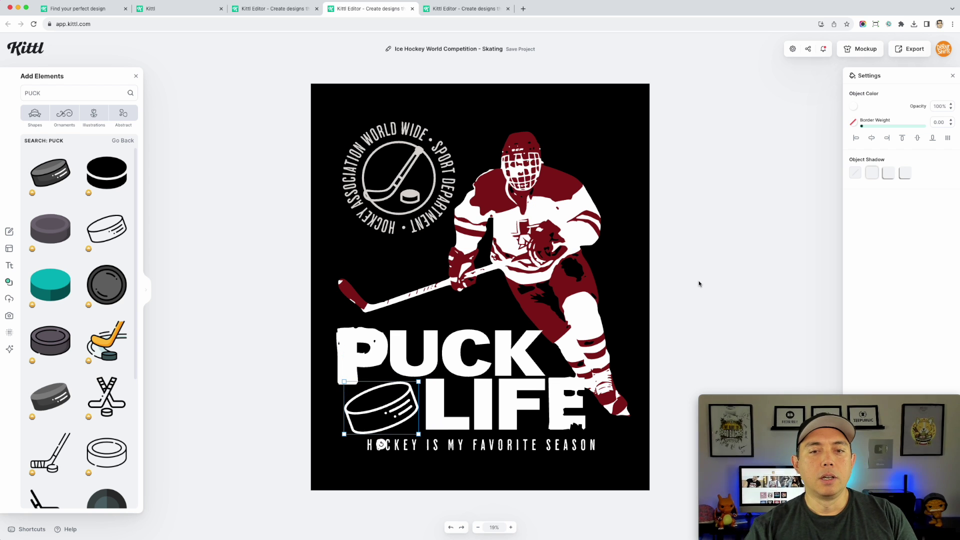
- Recolour the circular badge to white
left_click(438, 154)
left_click(854, 107)
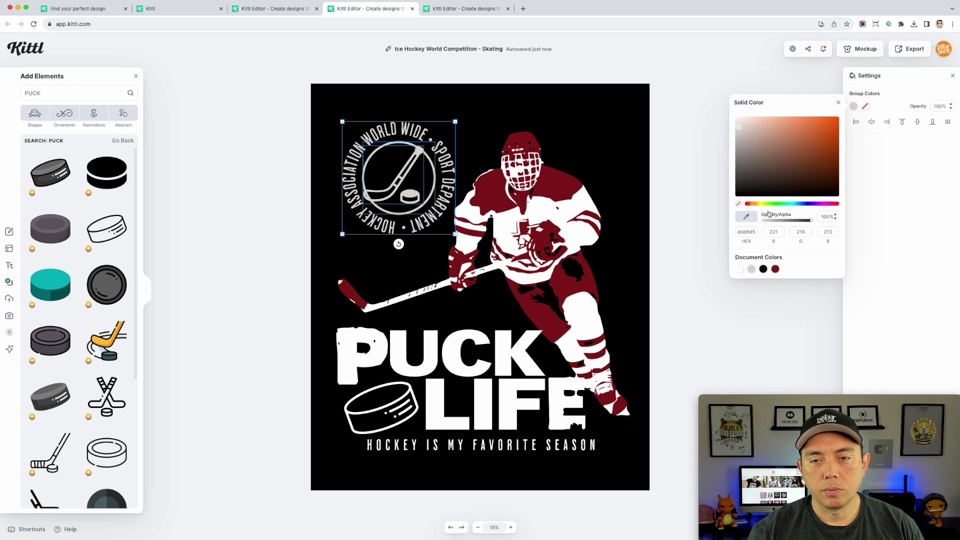
left_click(739, 268)
left_click(613, 80)
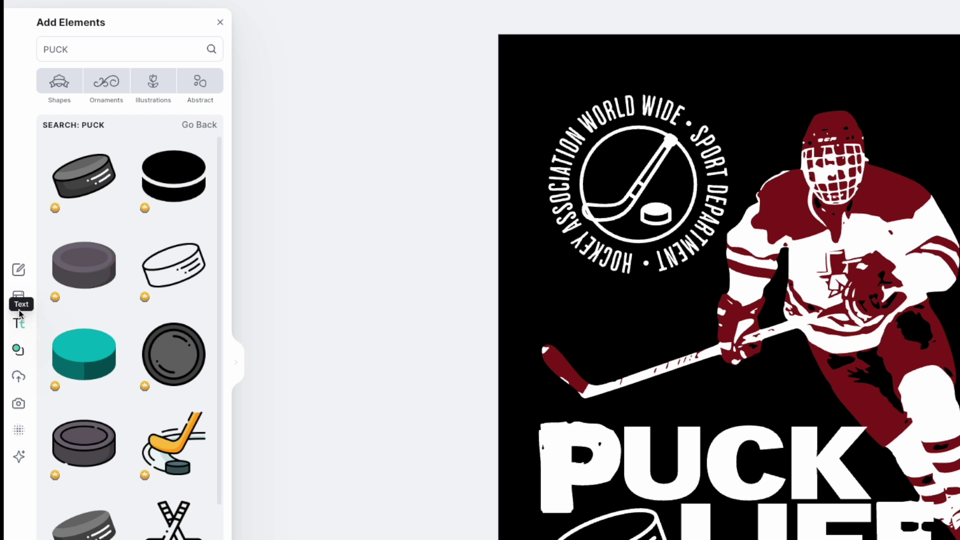
- Open the Monarch Biscuits T-shirt template as a separate new project
left_click(19, 271)
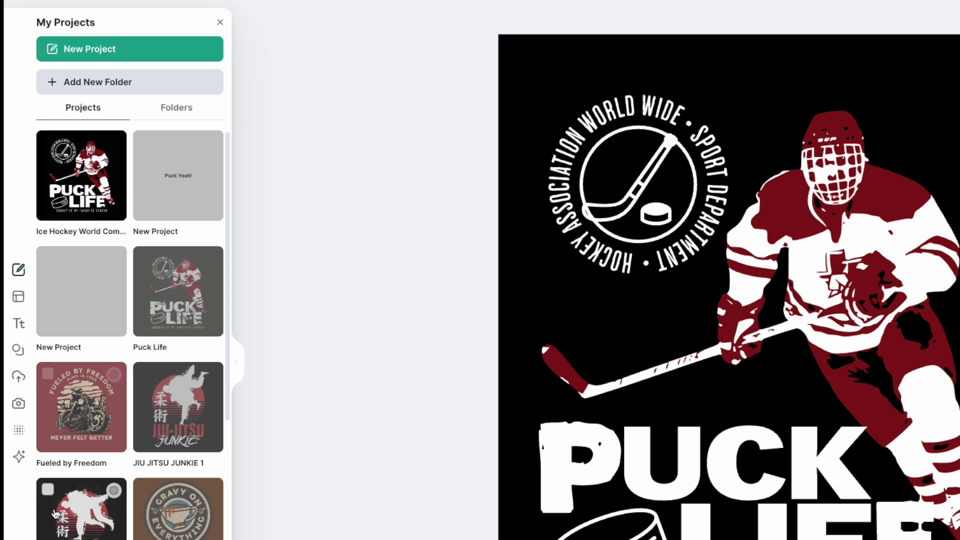
left_click(17, 299)
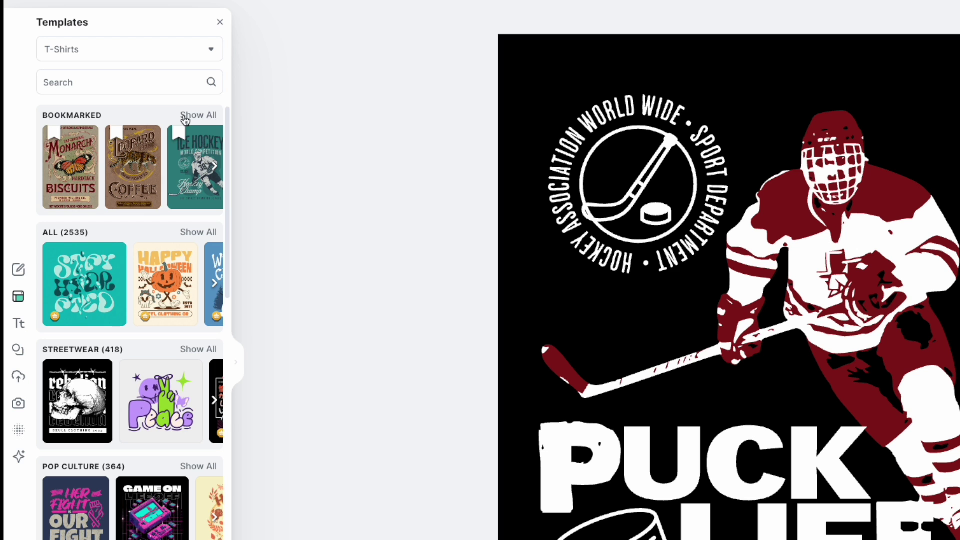
left_click(78, 182)
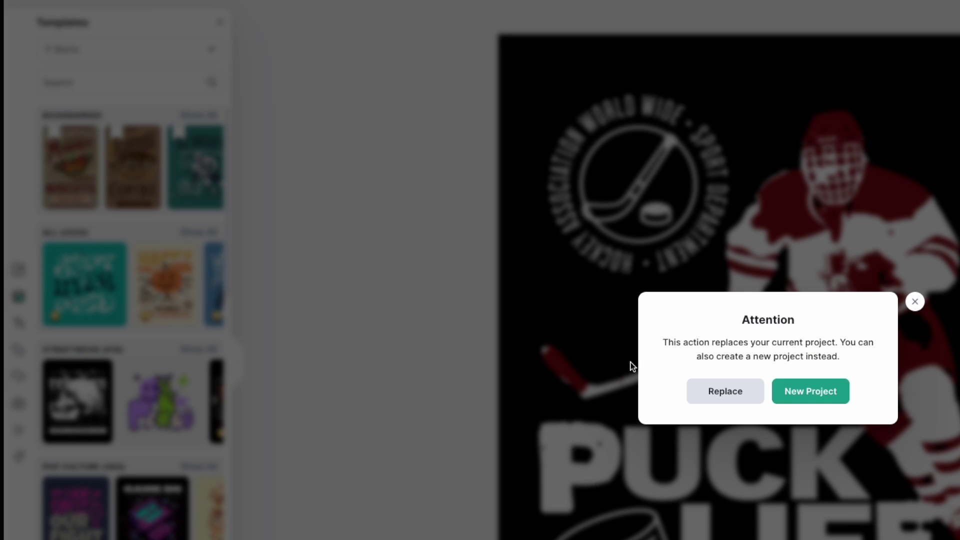
left_click(830, 394)
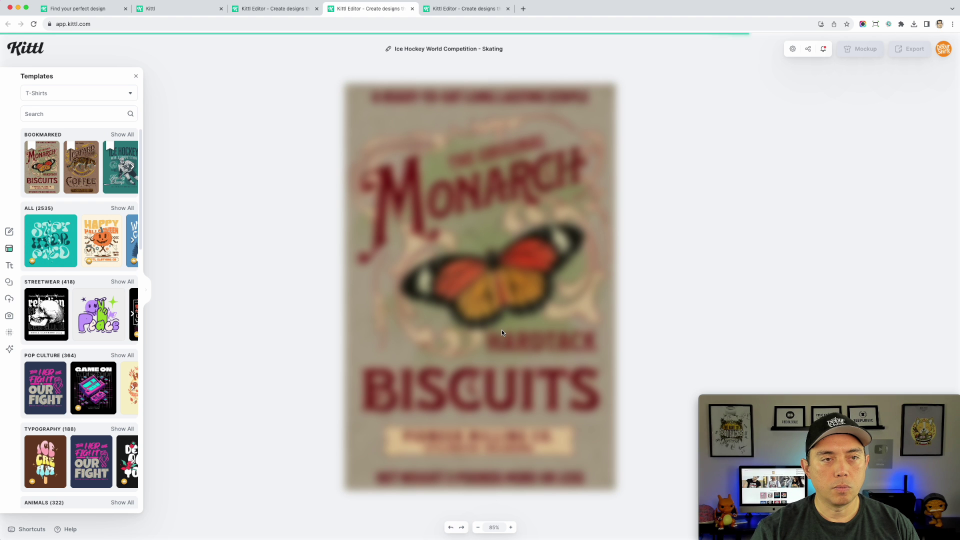
- Copy the template's ornate green-striped group and return to the PUCK LIFE design
left_click(473, 140)
mouse_move(472, 141)
left_mouse_down()
mouse_move(593, 134)
mouse_move(466, 133)
left_mouse_up()
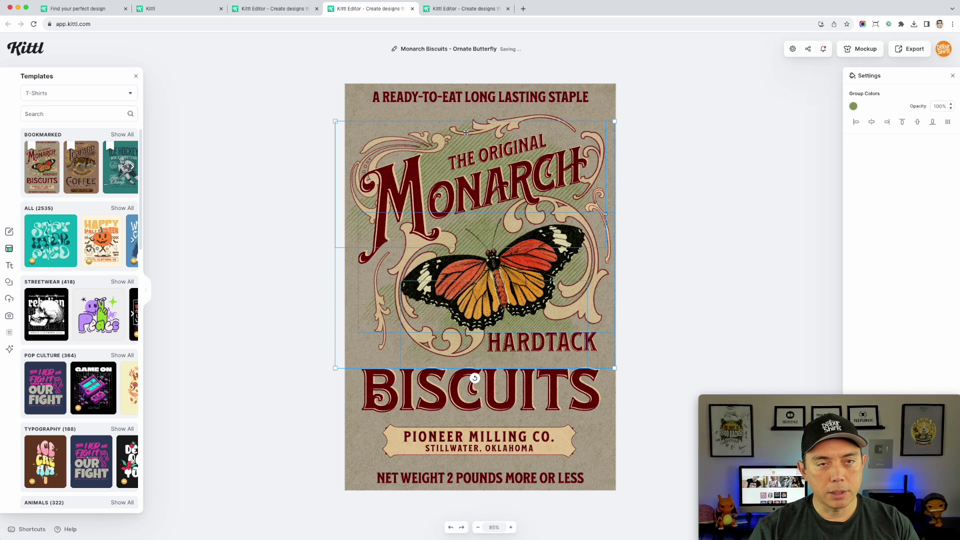
key("ctrl+shift+Tab")
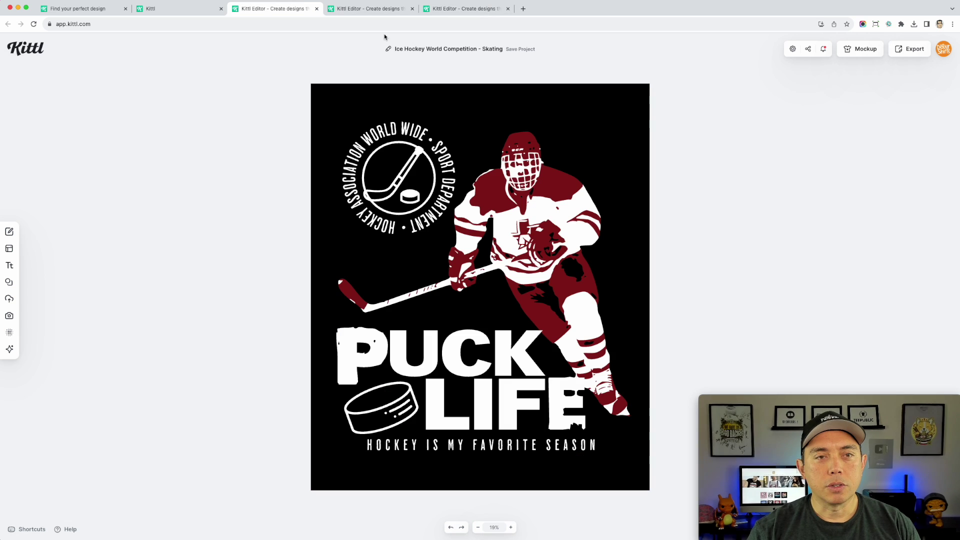
left_click(463, 129)
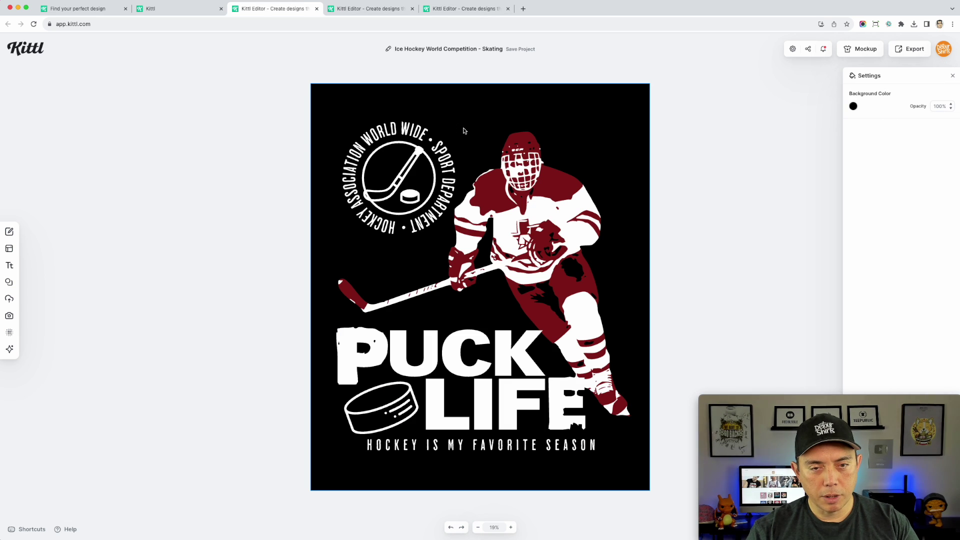
- Paste the striped group and enlarge it to cover most of the artboard
key("cmd+v")
left_click_drag(372, 147, 633, 398)
left_click_drag(475, 115, 478, 124)
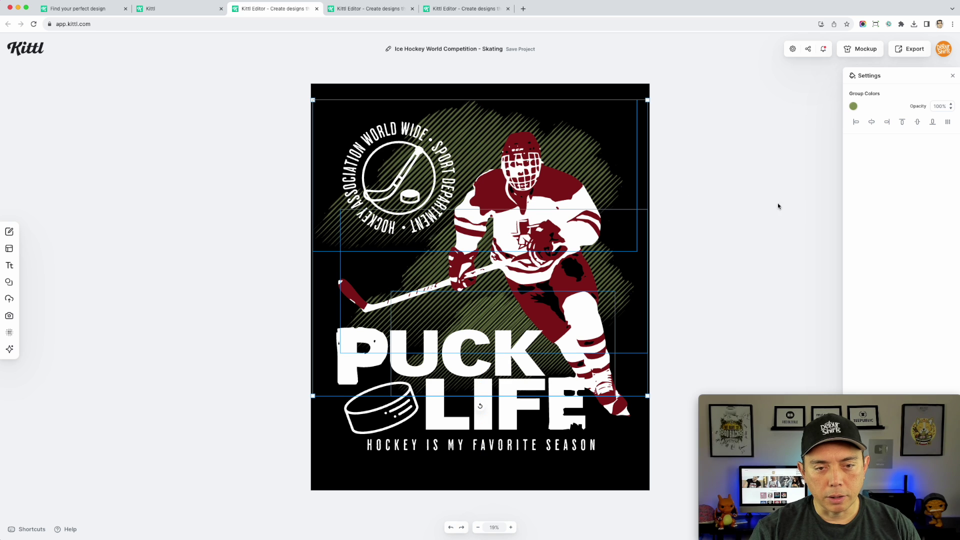
- Recolour the striped backdrop a subtle dark grey (2a2a2a)
left_click(852, 106)
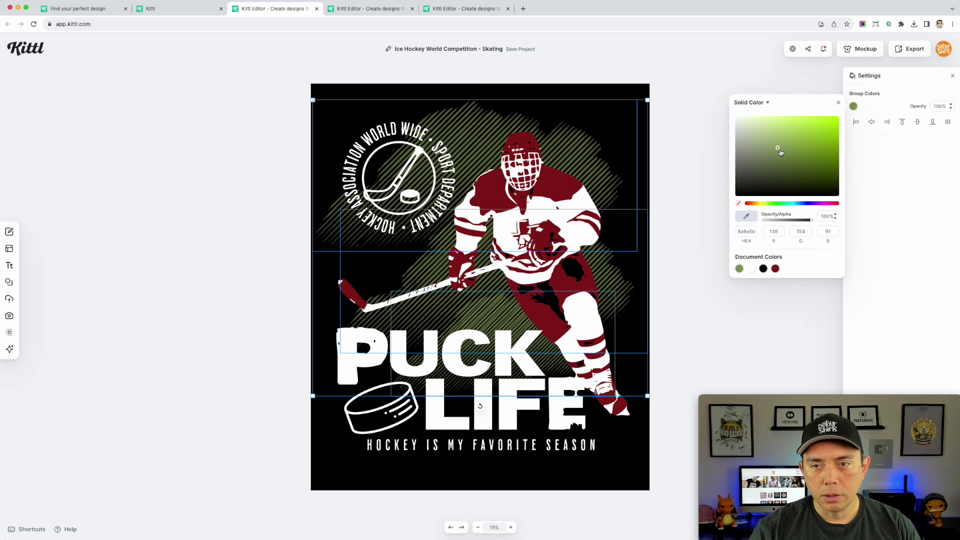
left_click_drag(779, 148, 728, 152)
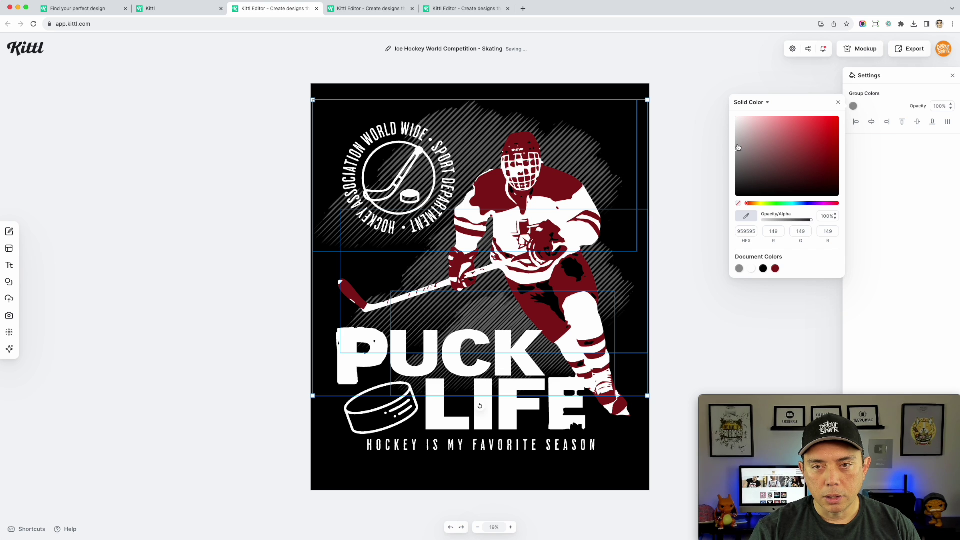
left_click_drag(736, 151, 732, 177)
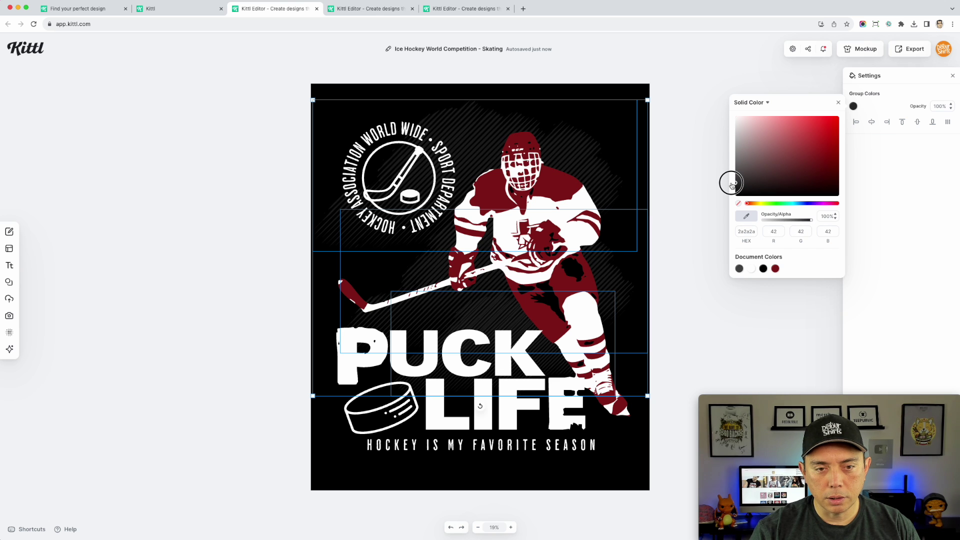
left_click(664, 77)
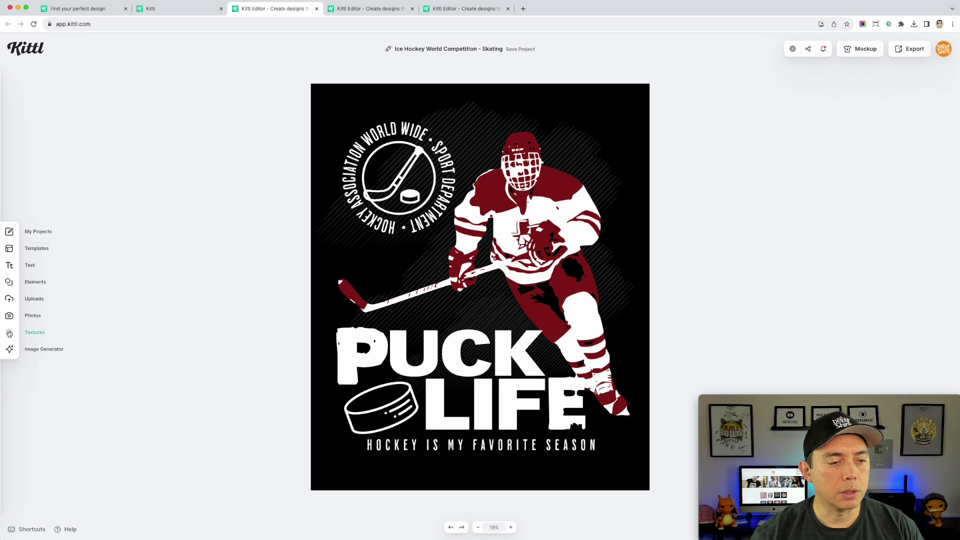
- Apply a grunge texture to the design with Clip Content on and Alpha Mask blending
left_click(20, 332)
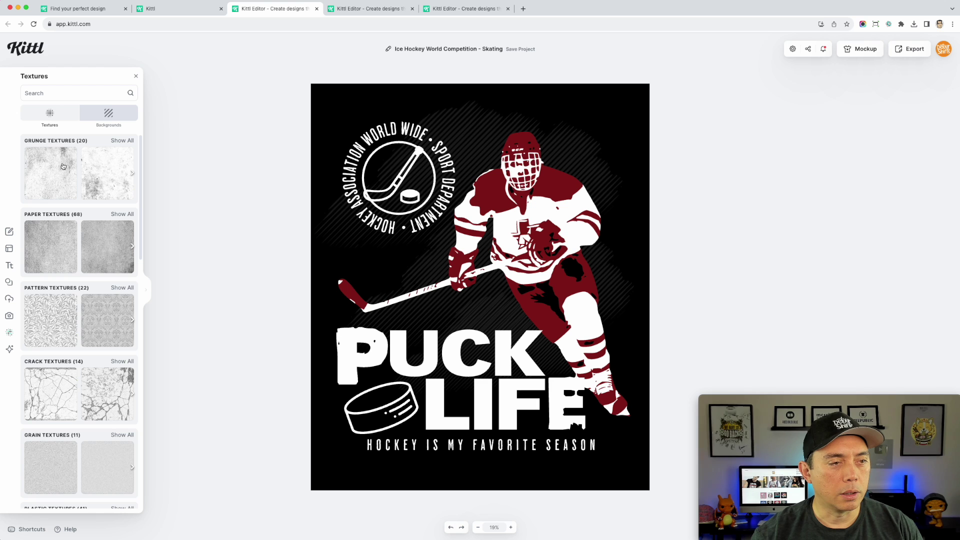
left_click(63, 166)
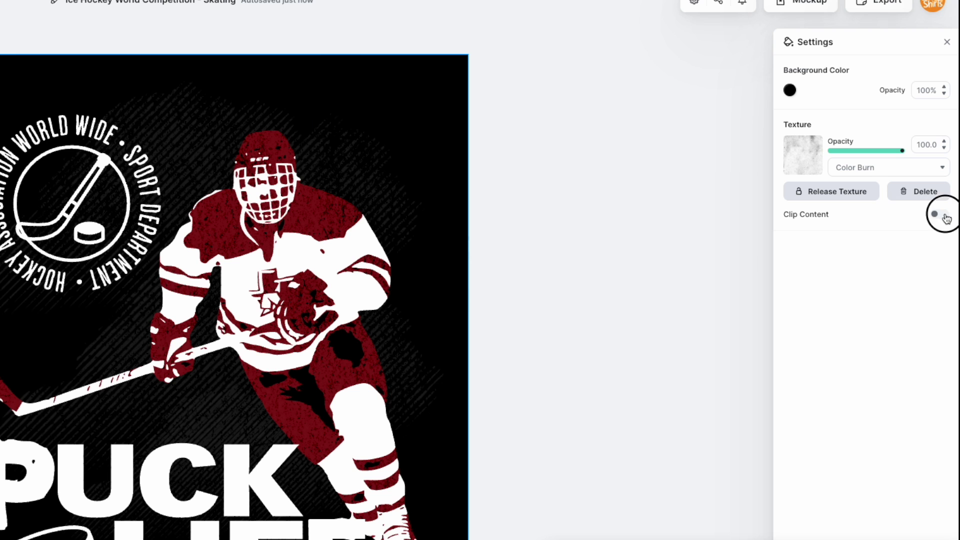
left_click(940, 215)
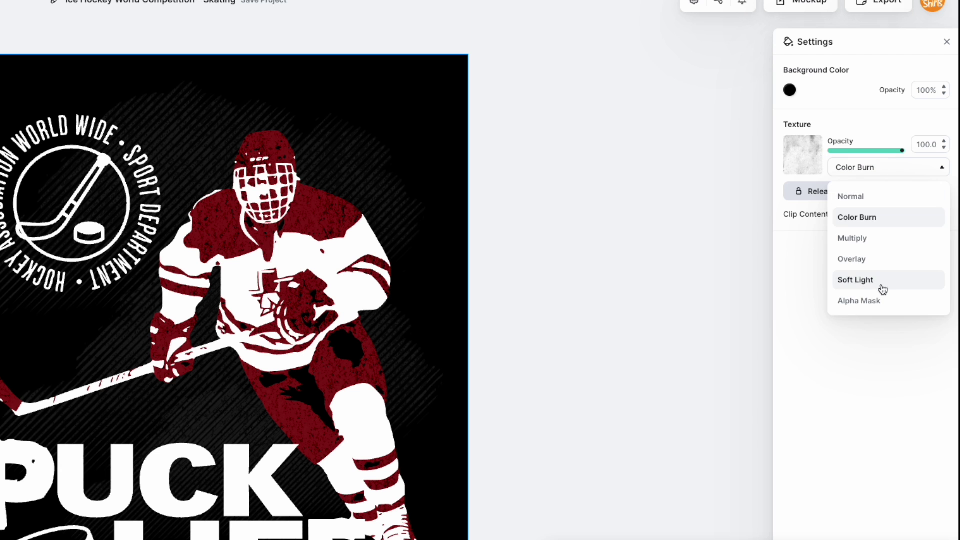
left_click(566, 218)
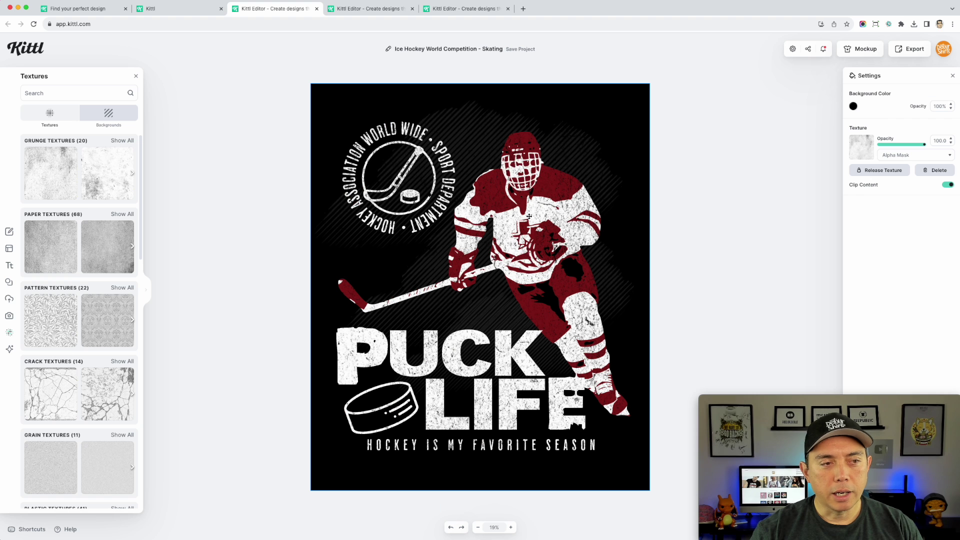
scroll(136, 374, "down", 3)
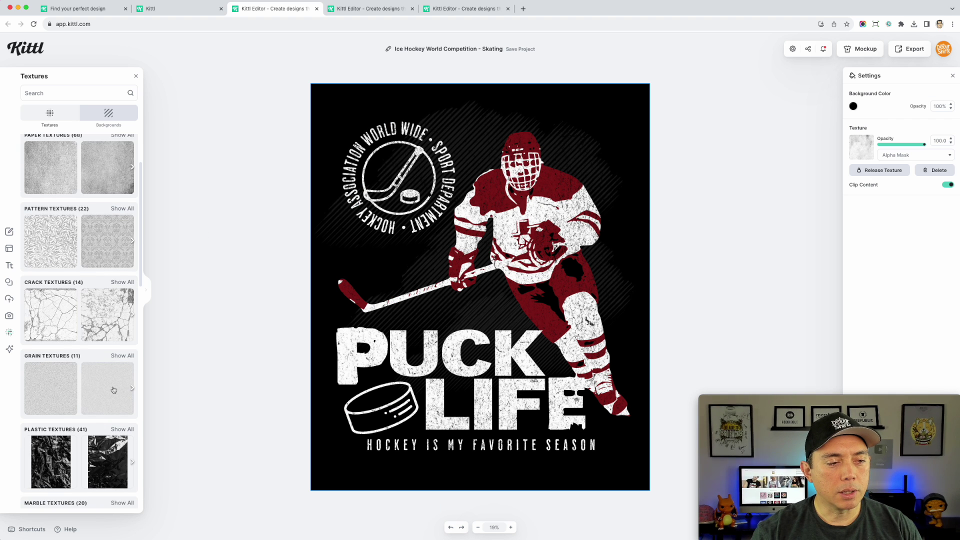
scroll(72, 382, "down", 7)
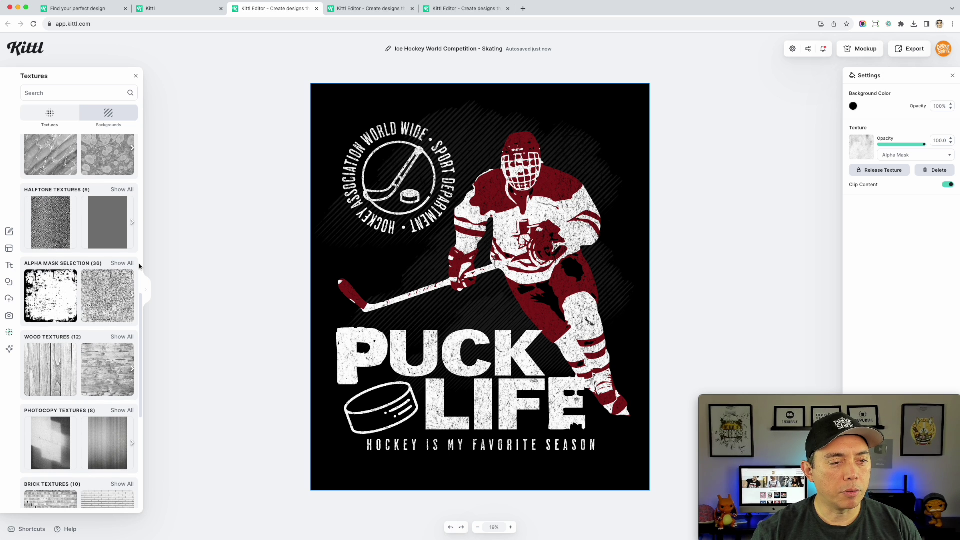
- Try textures from the Alpha Mask Selection, settling on a fine speckled crackle texture
left_click(125, 264)
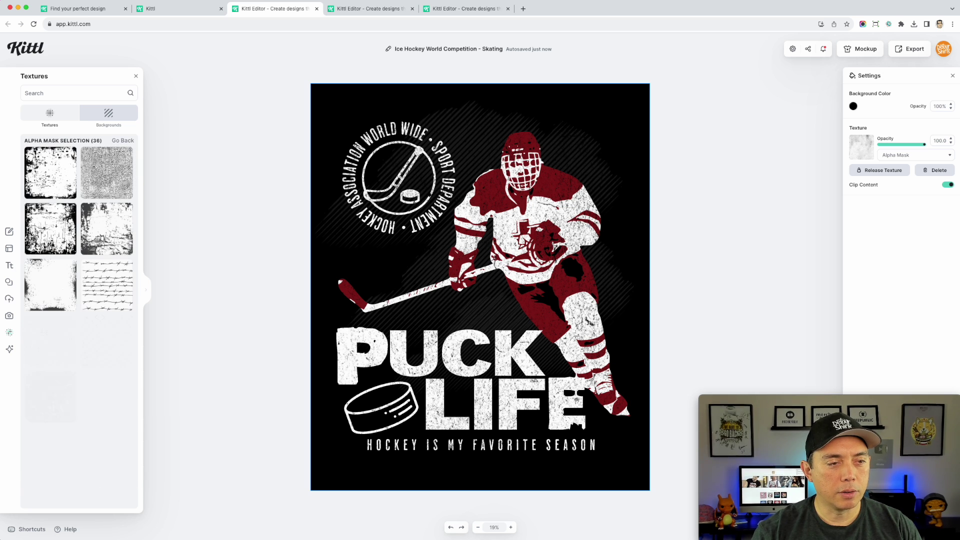
left_click(52, 170)
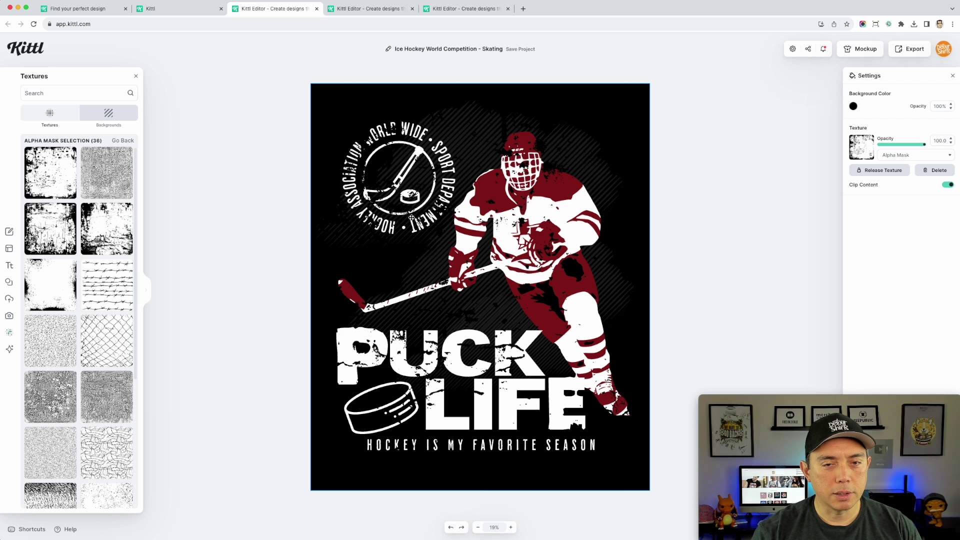
left_click(62, 240)
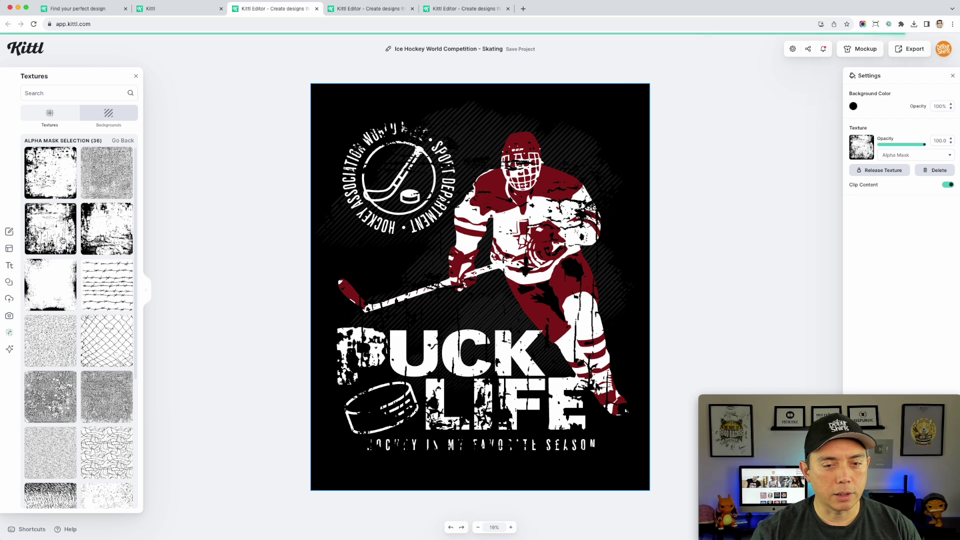
left_click(97, 240)
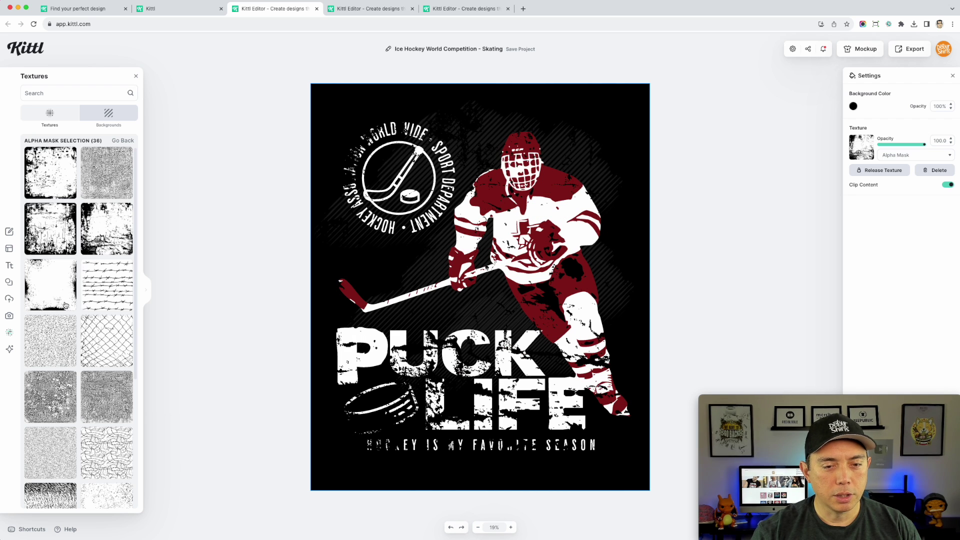
left_click(43, 295)
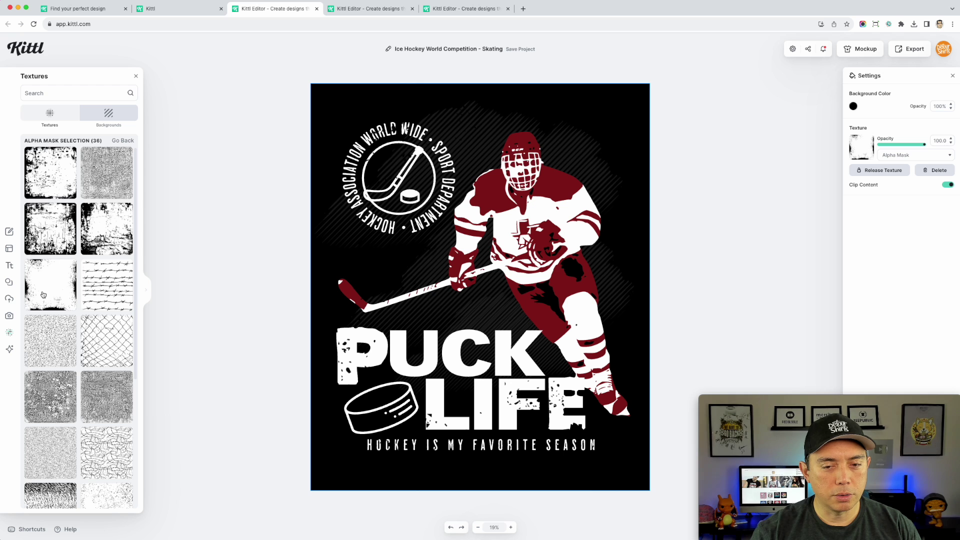
scroll(104, 315, "down", 10)
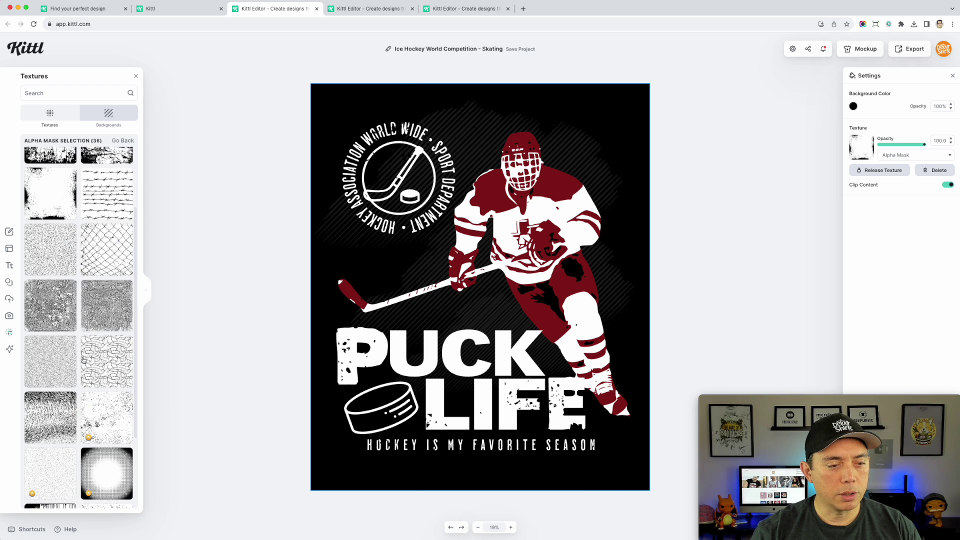
scroll(75, 370, "down", 1)
left_click(56, 395)
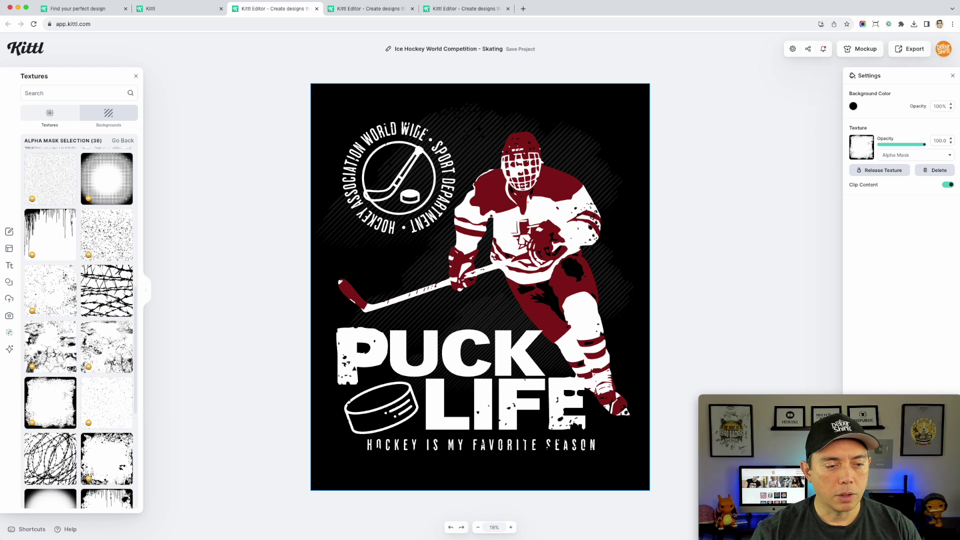
left_click(111, 441)
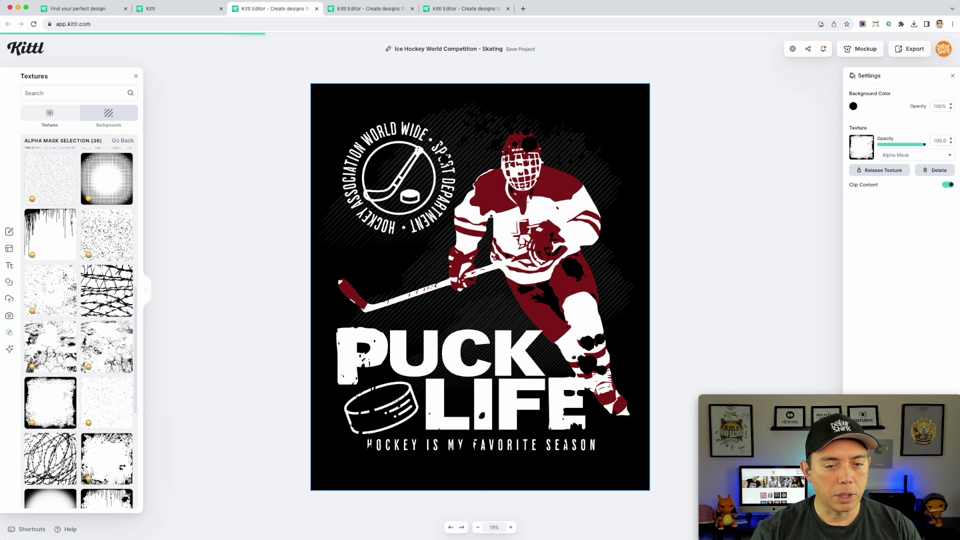
scroll(90, 356, "up", 1)
left_click(98, 359)
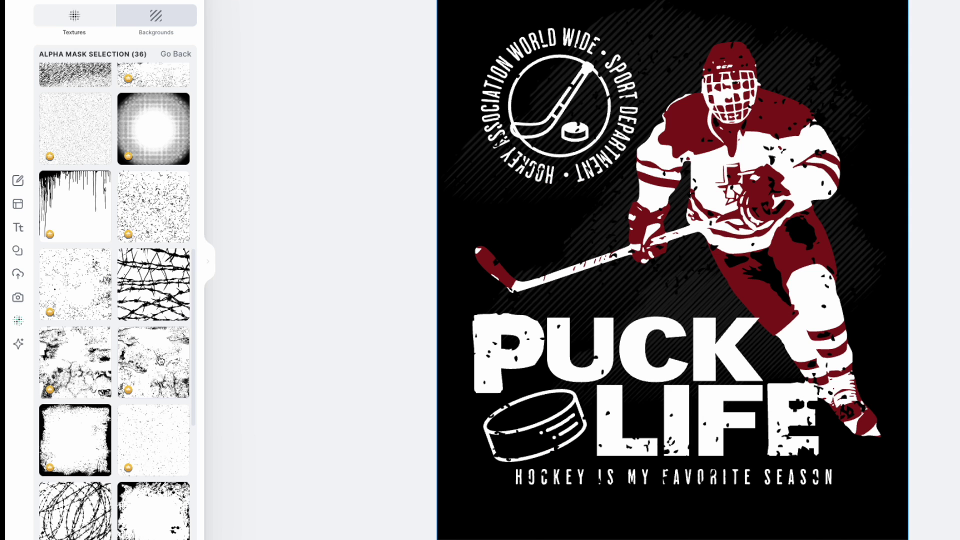
- Apply a heavier grunge speckle texture, then set the 4500 × 5400 px download with background removed and quality optimised
left_click(160, 360)
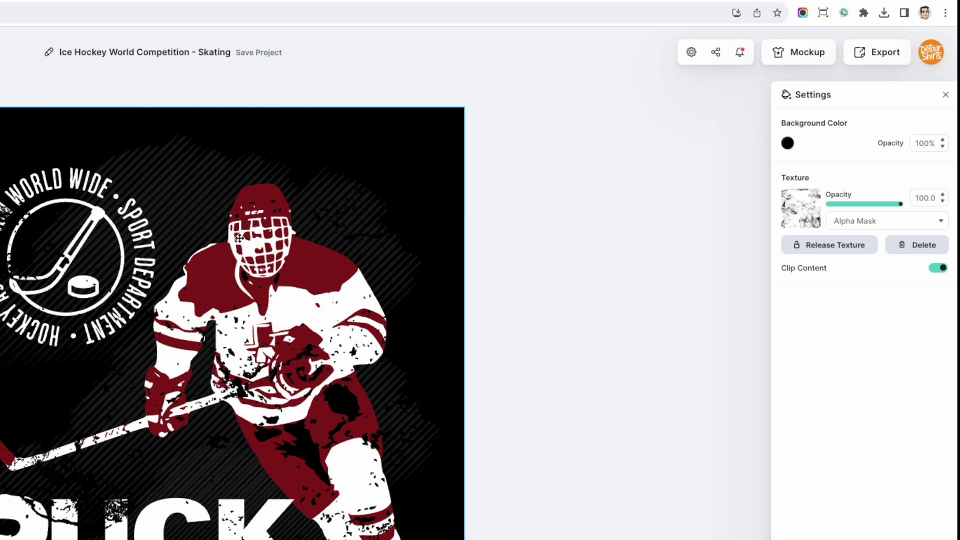
left_click(880, 60)
left_click(817, 101)
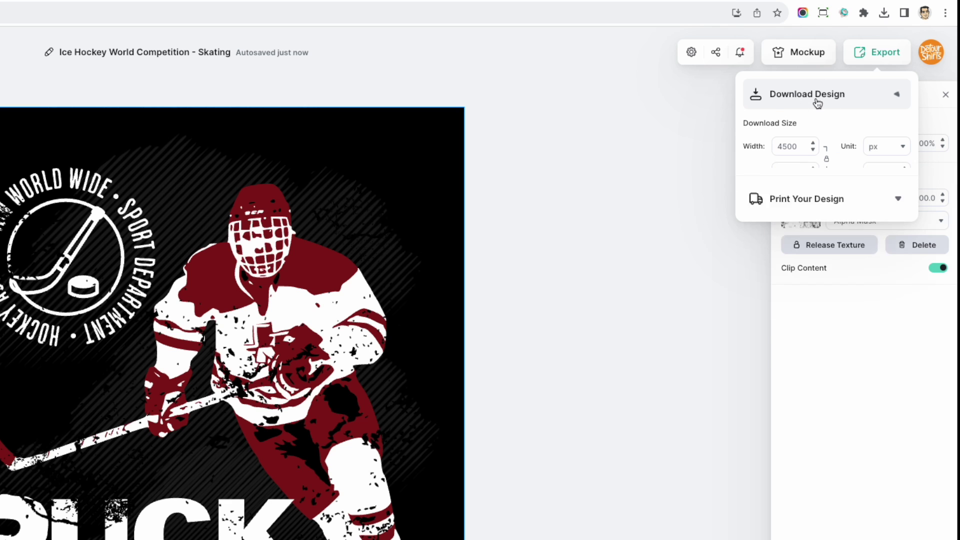
left_click(907, 223)
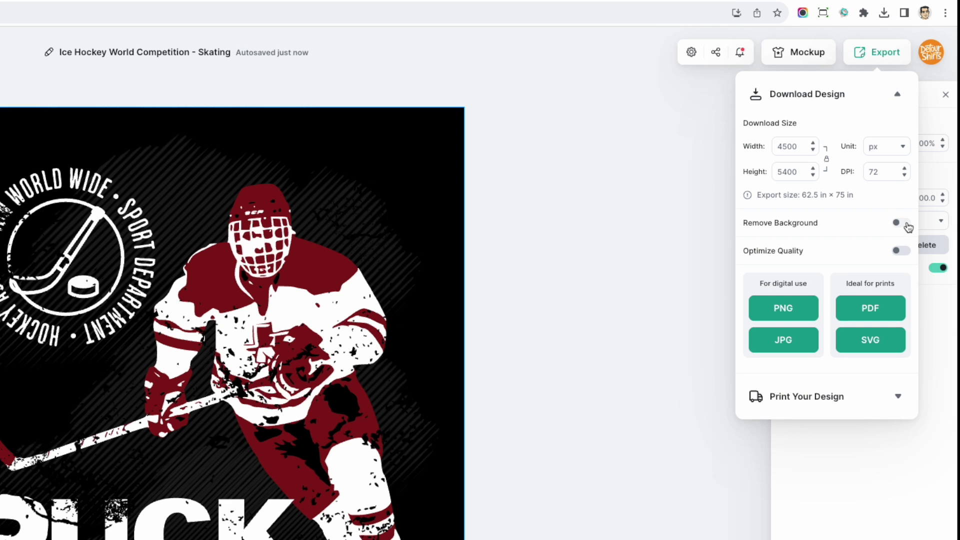
left_click(906, 250)
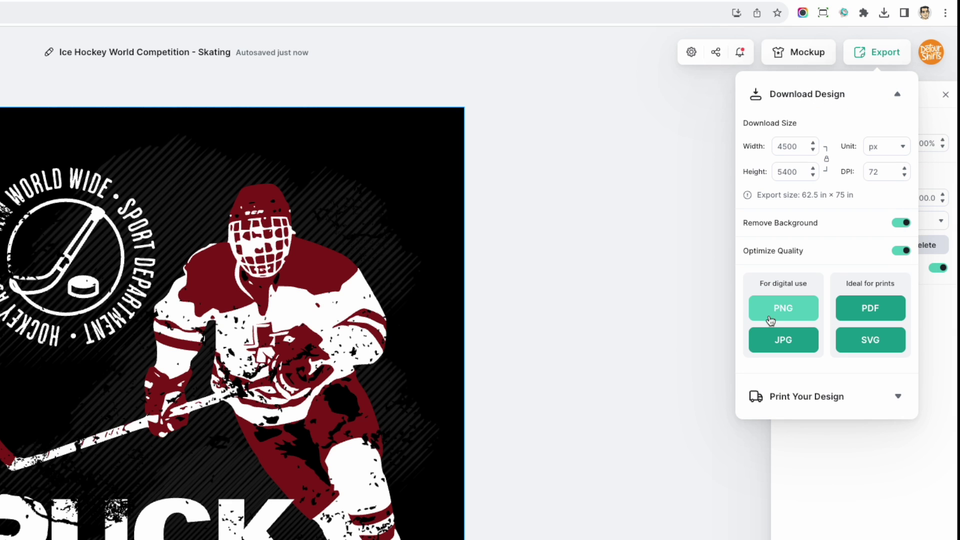